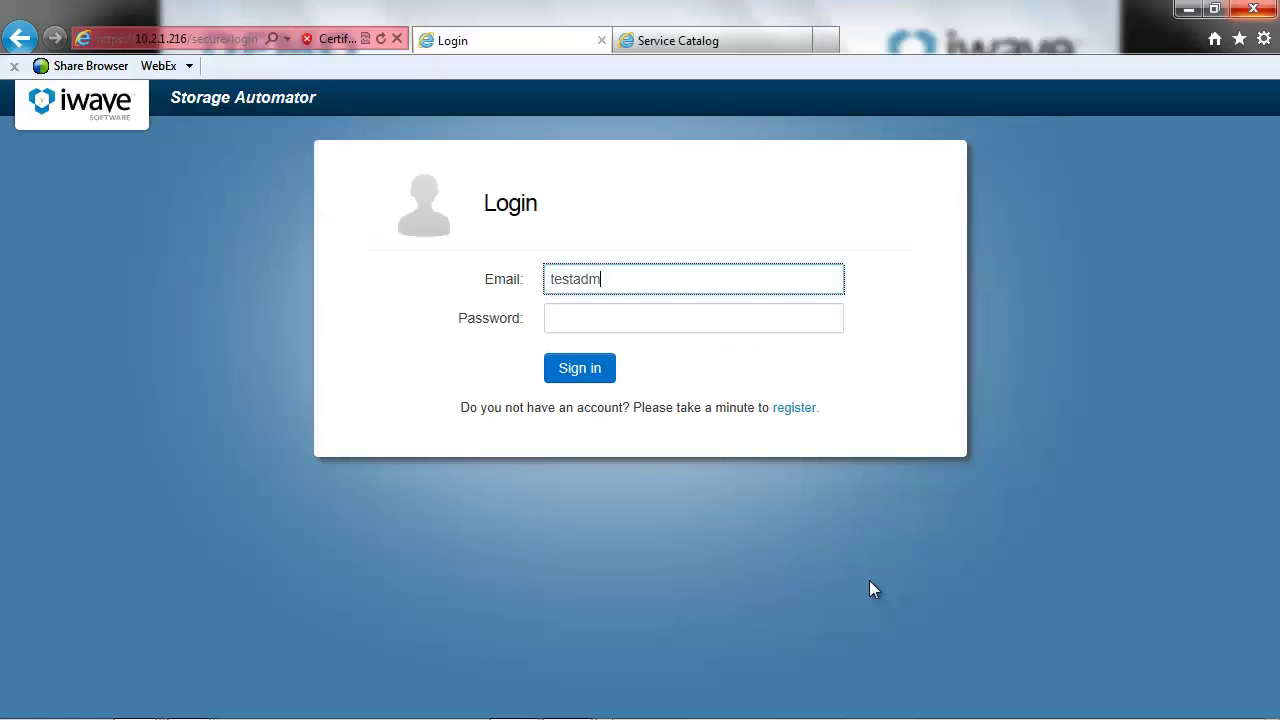
- Sign in with the administrator e-mail and password
text(iwavesoftware.com)
key(Tab)
text(password)
click(579, 367)
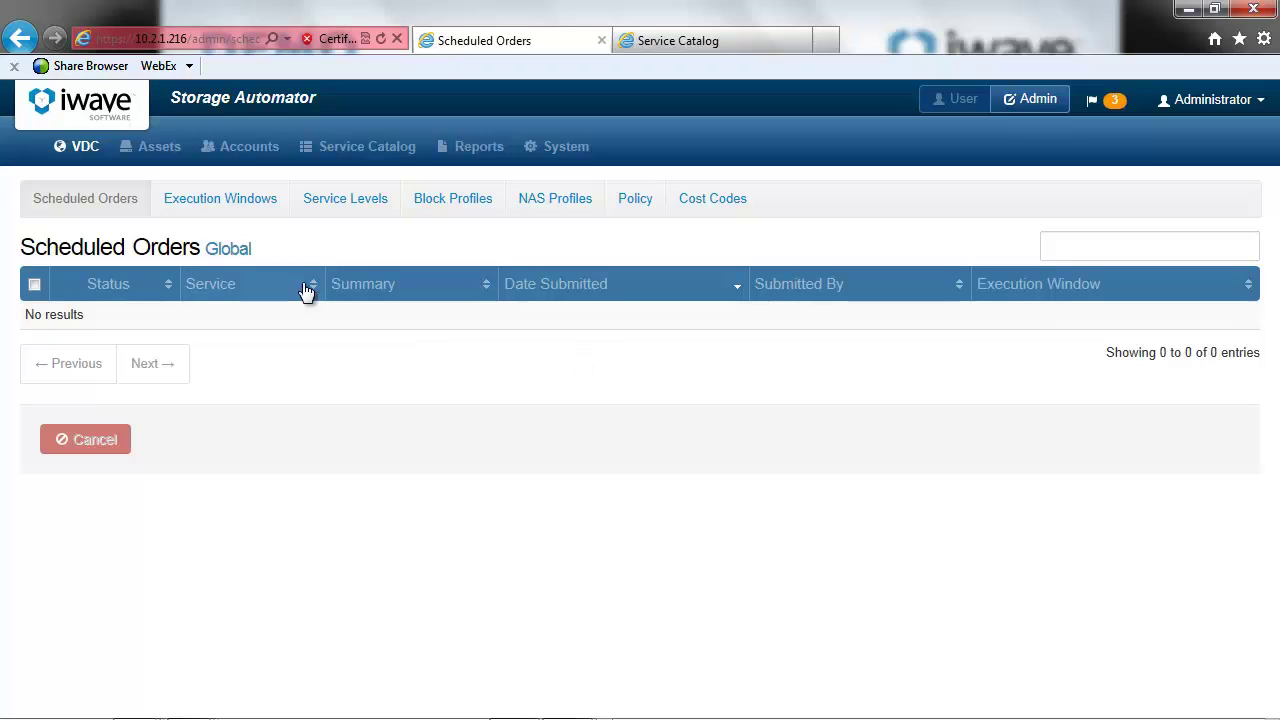
- Start a new NetApp storage array named NetApp-Lab1 at IP 10.2.1.25
click(160, 150)
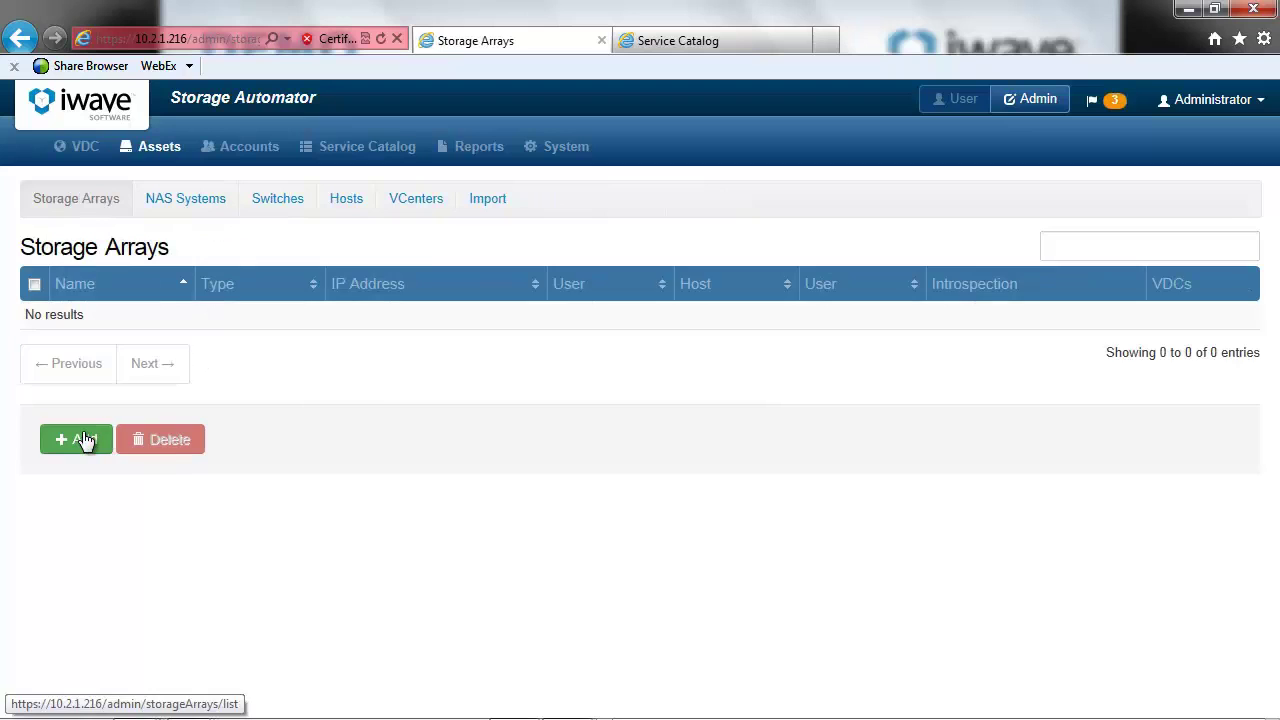
click(76, 440)
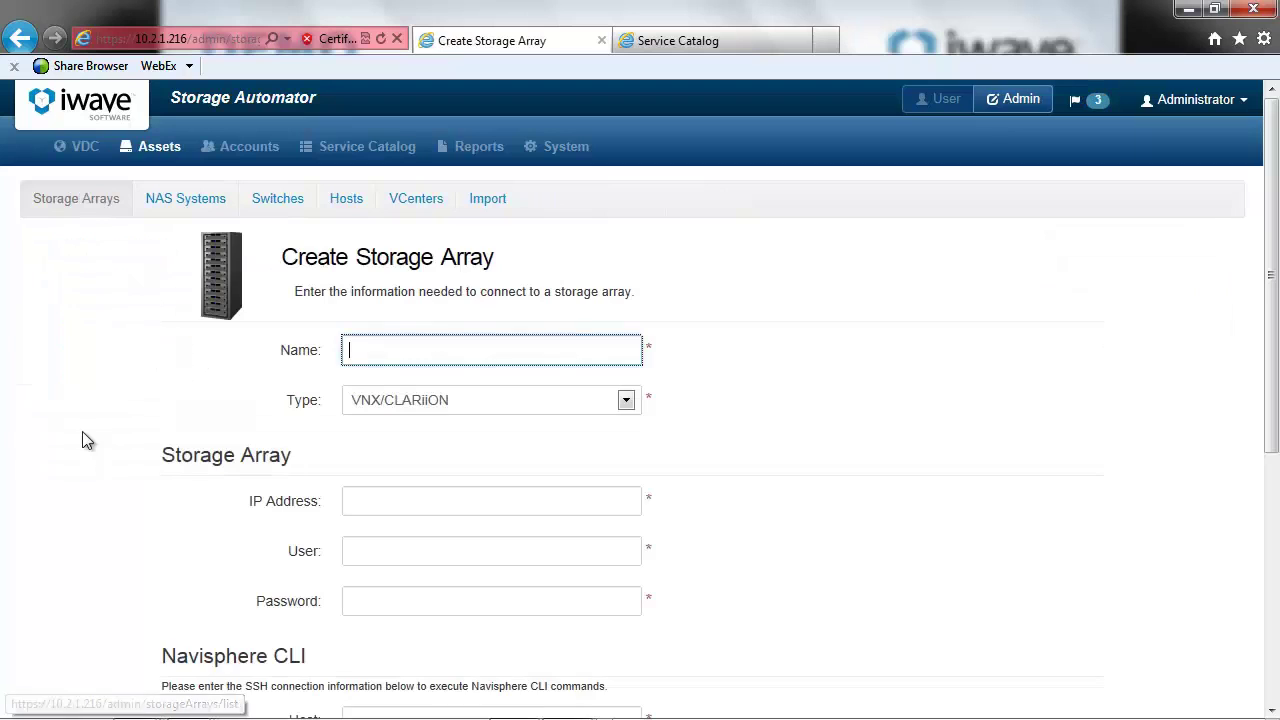
click(444, 403)
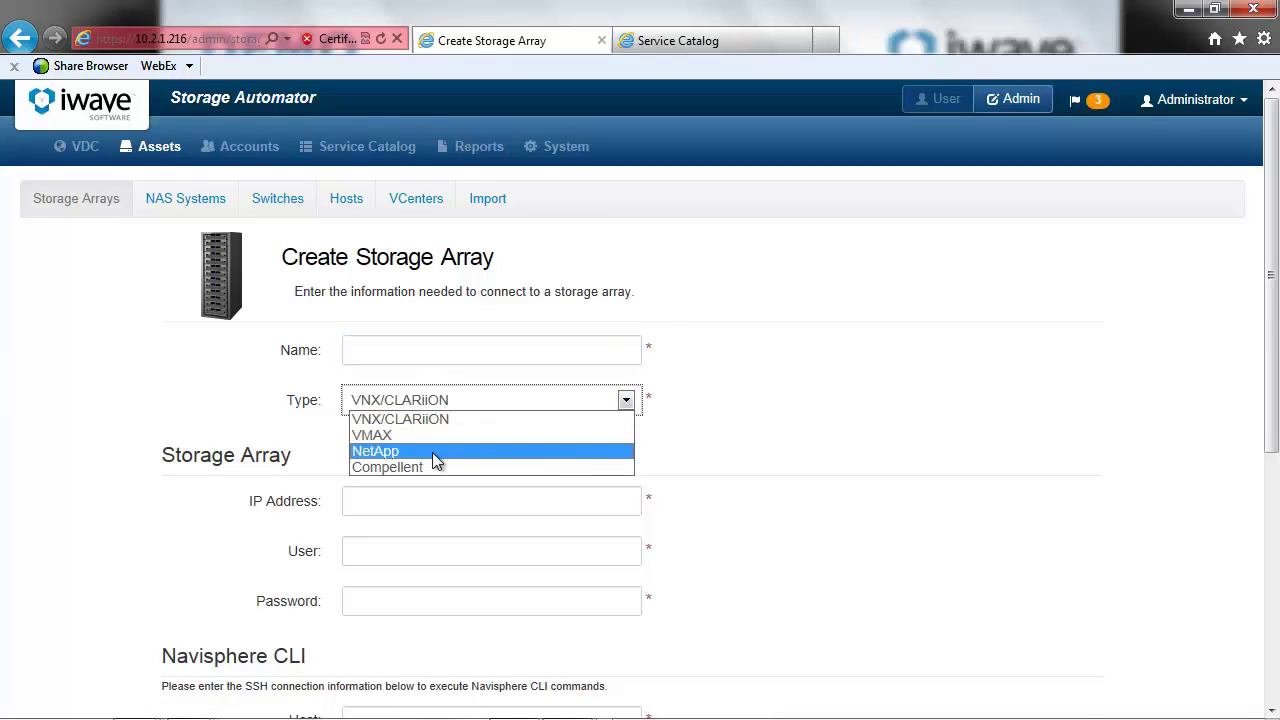
click(432, 452)
click(399, 358)
text(NetApp-Lab1)
key(Tab)
text(10)
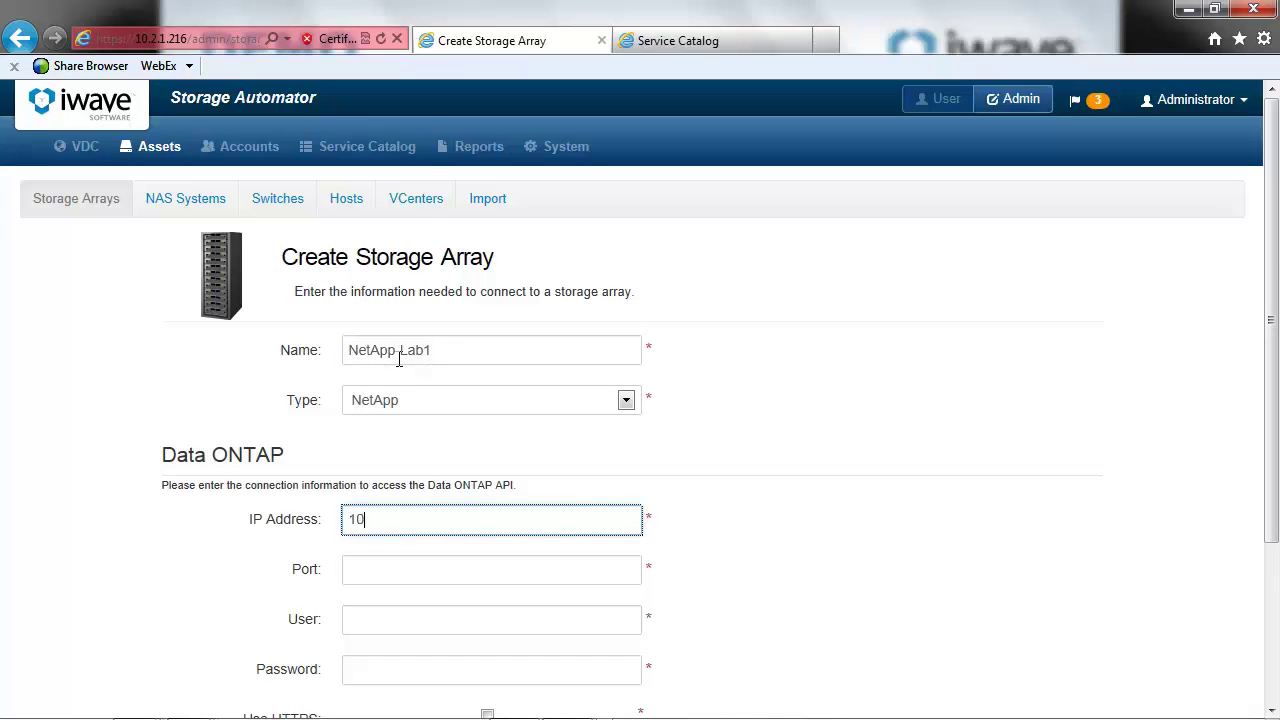
text(.2.1.25)
- Enter port 80, user root and the password, save, and refresh to confirm introspection
key(Tab)
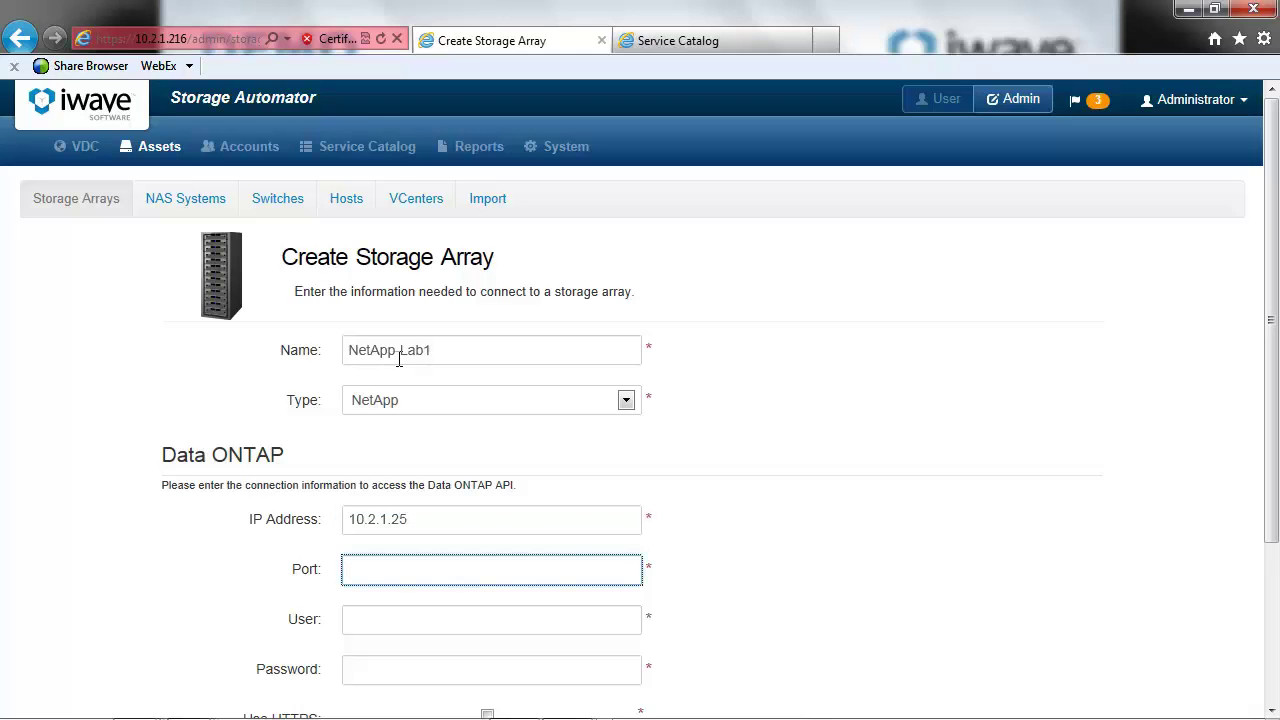
text(80)
key(Tab)
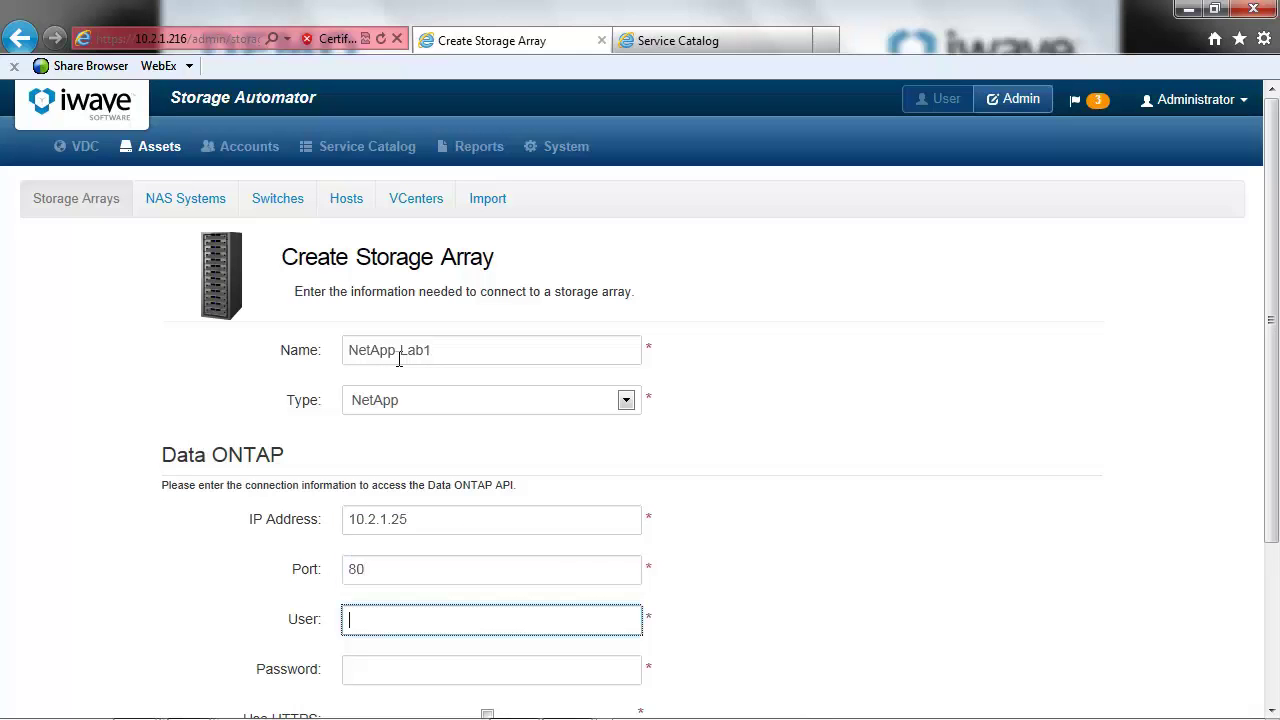
text(root)
key(Tab)
text(•••••••••••••)
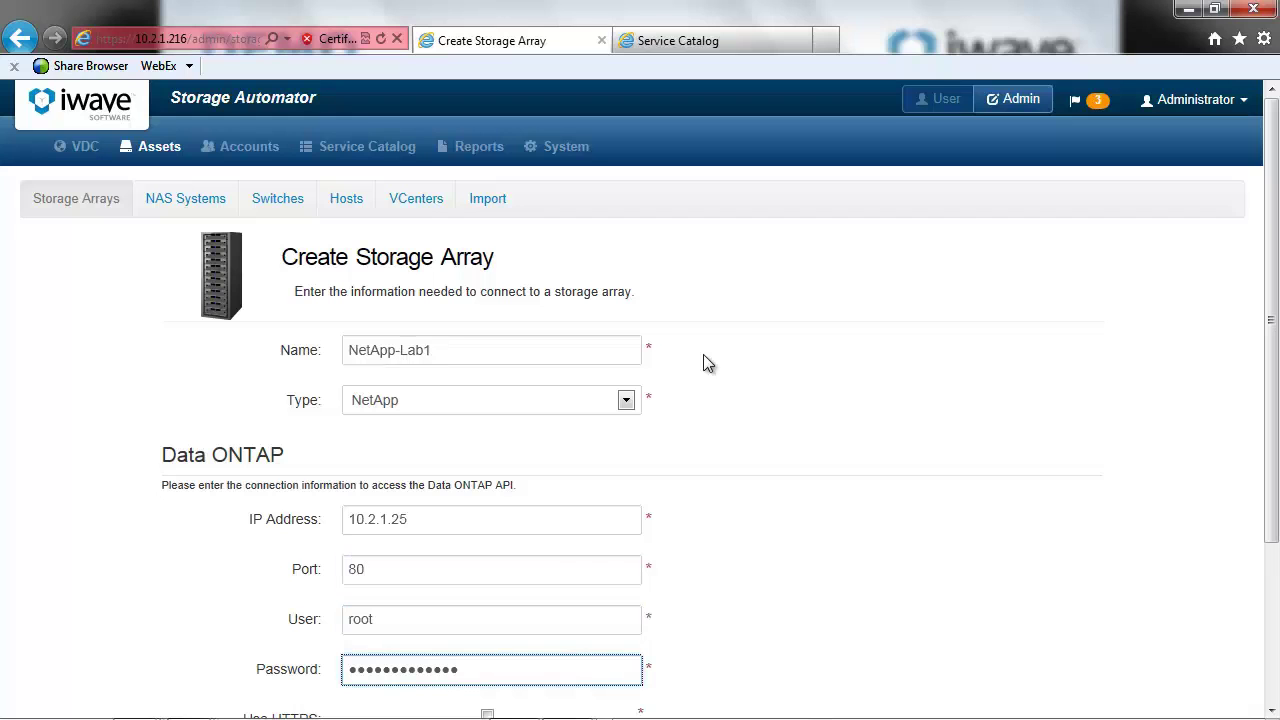
drag(1272, 284, 1268, 472)
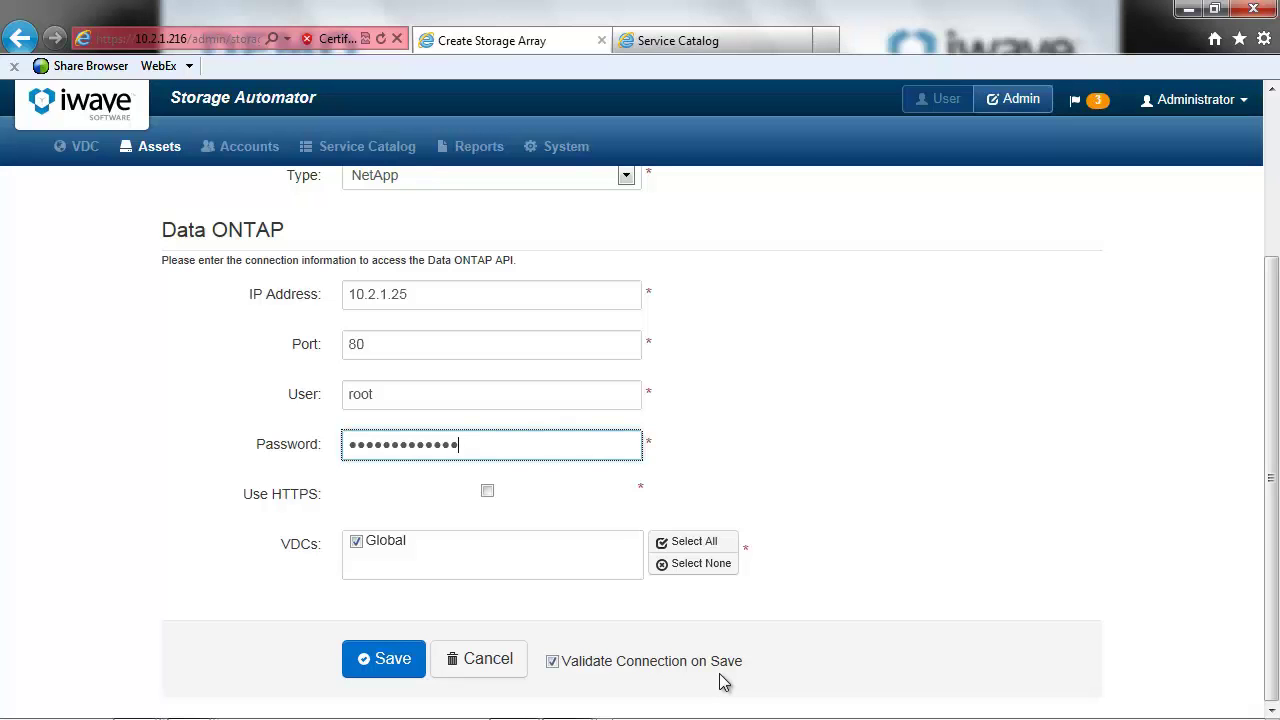
click(374, 652)
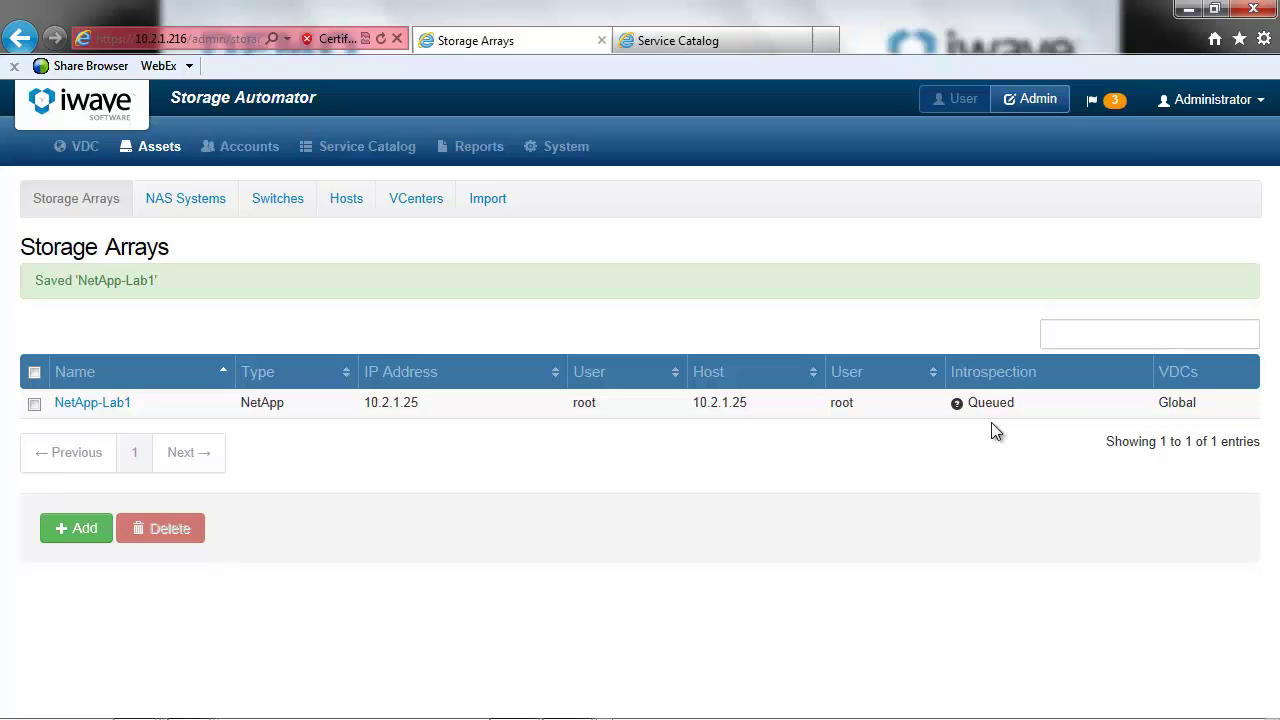
click(381, 40)
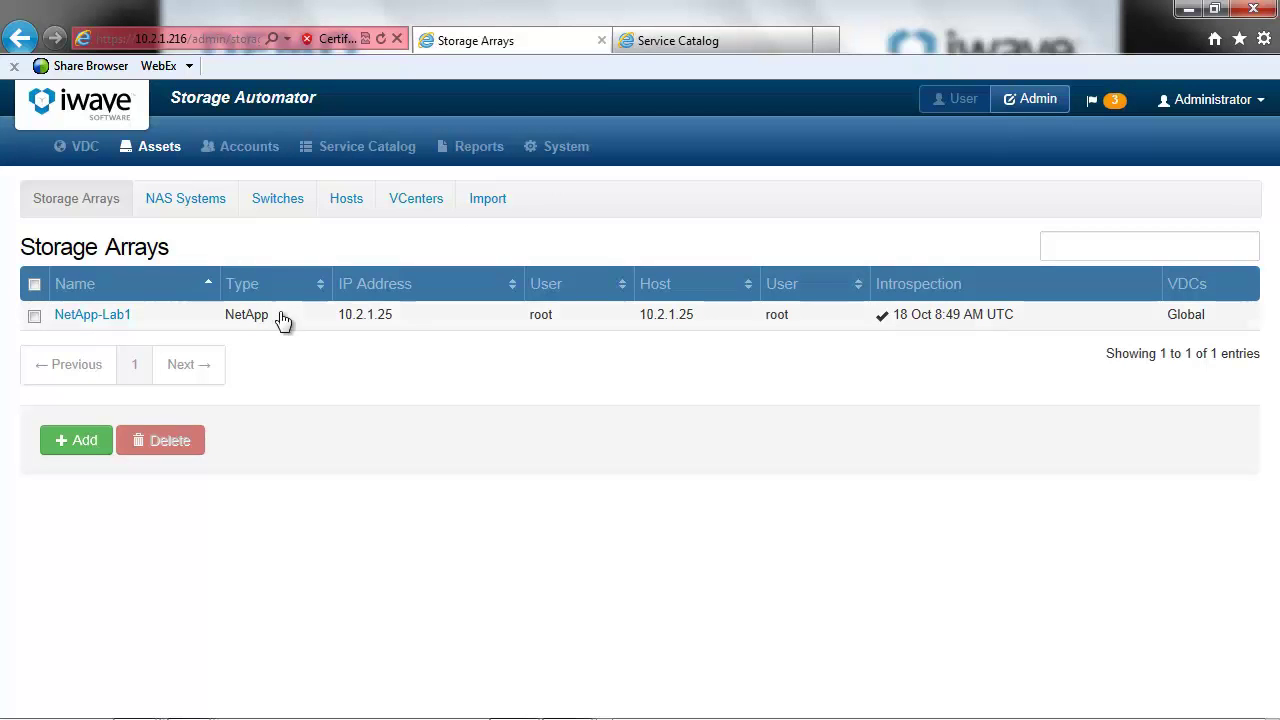
- Save switch 'Cisco MDS - 1' at 10.2.1.99, port 22, with user admin and its password
click(277, 200)
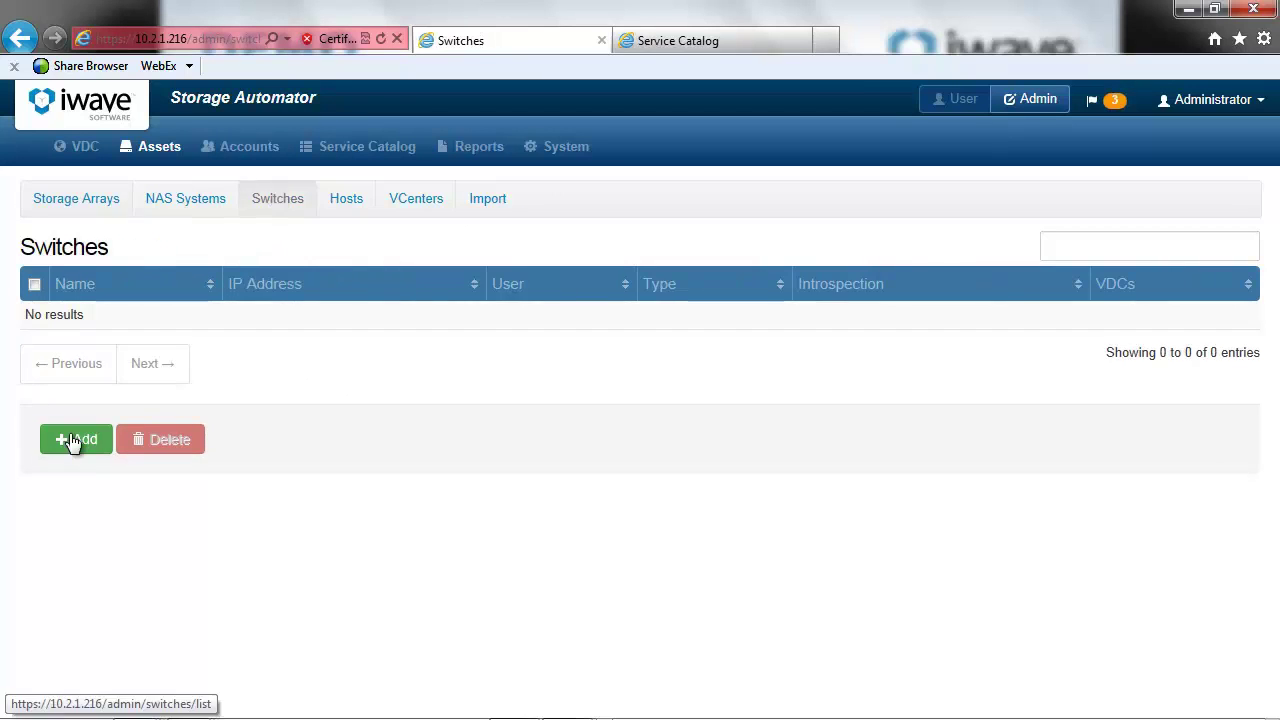
click(72, 441)
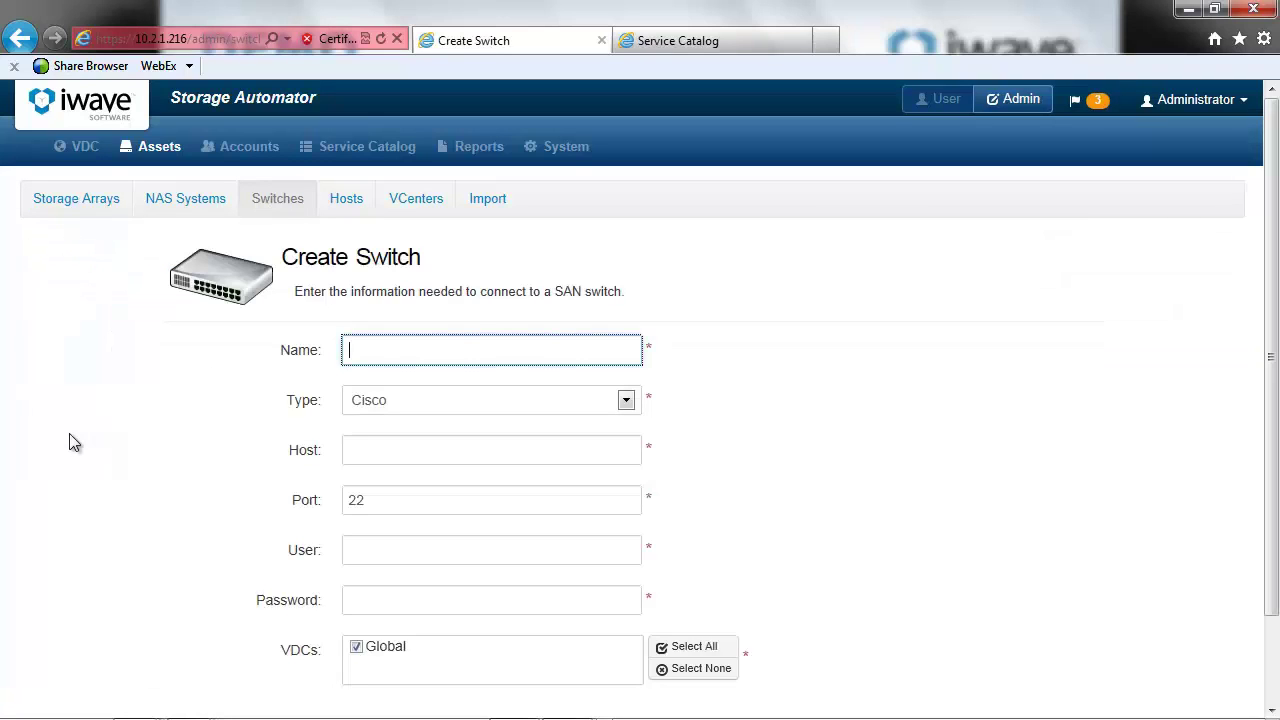
text(Cisco MDS - 1)
key(Tab)
text(10.2.1.)
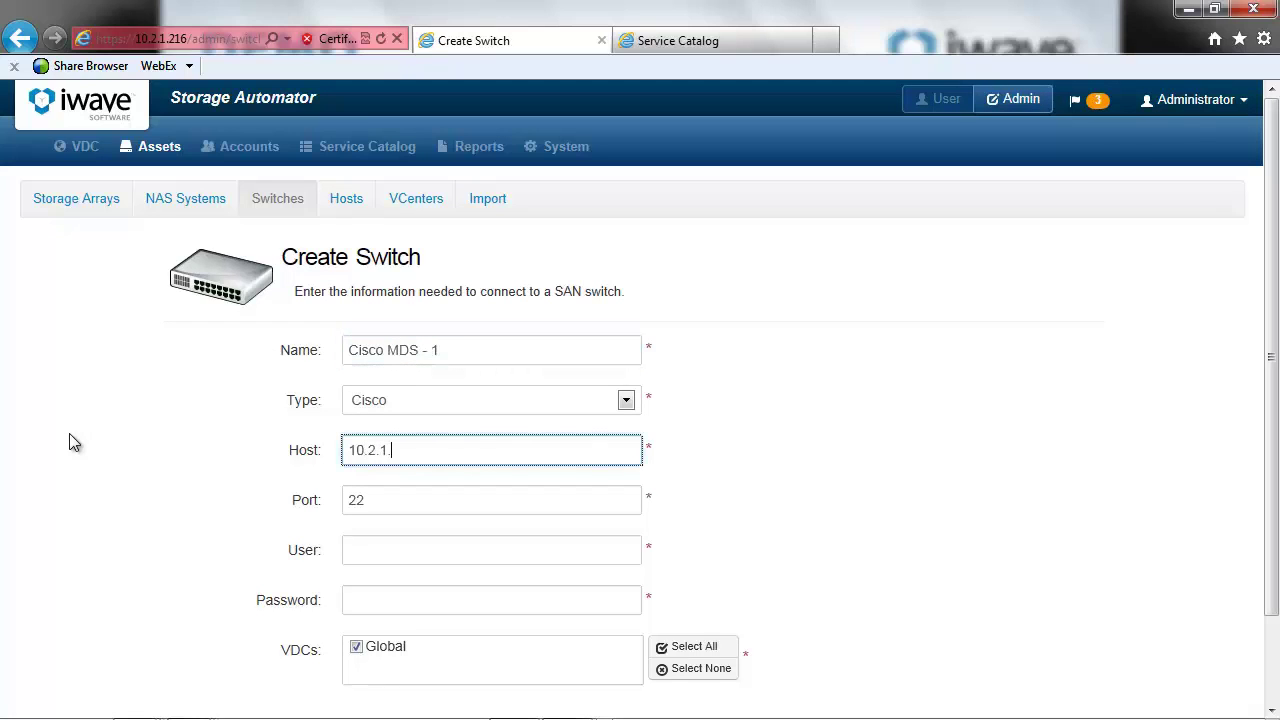
text(99)
key(Tab)
key(Tab)
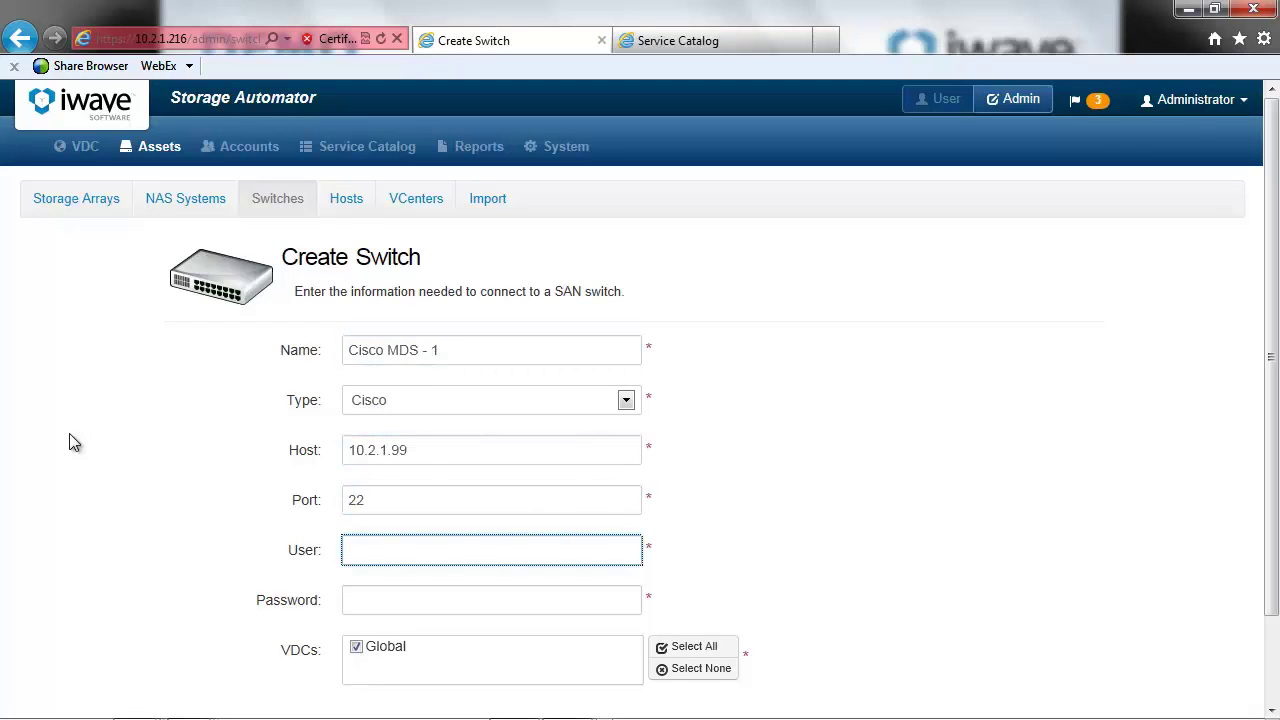
text(admin)
key(Tab)
text(•••••••••••••)
scroll(735, 565, down, 2)
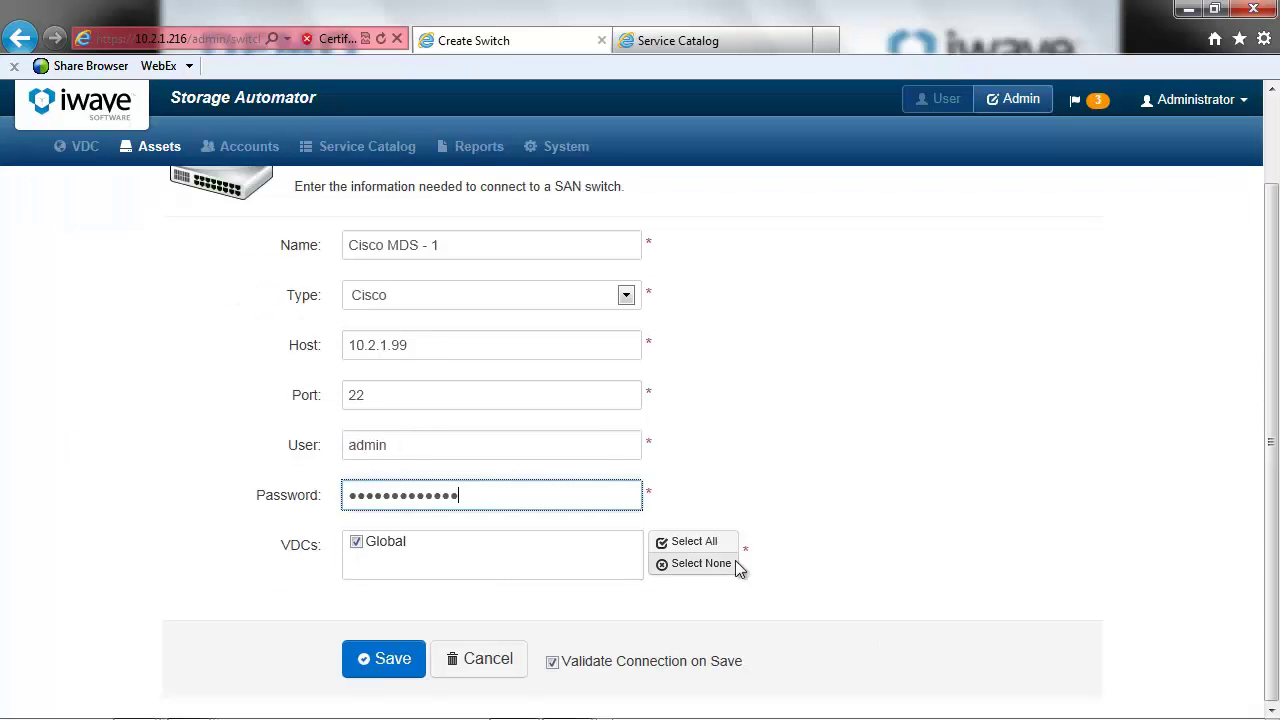
click(382, 664)
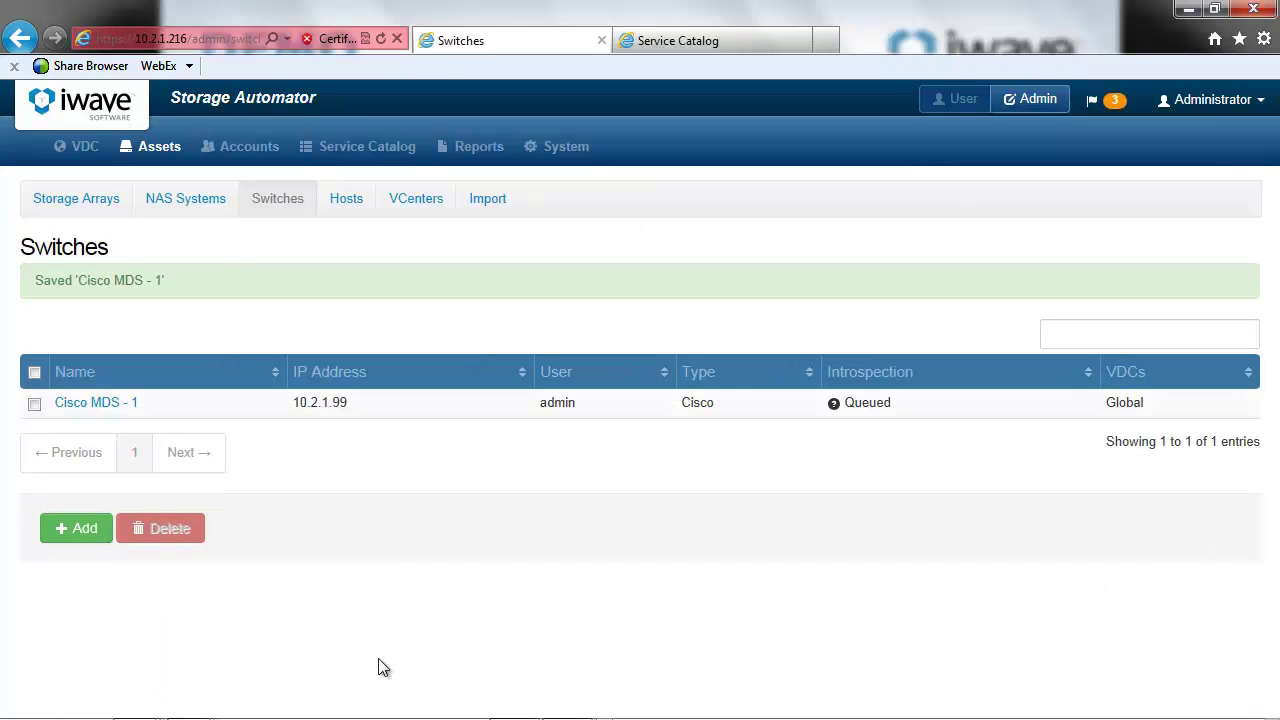
- Save switch 'Cisco MSD - 2' at 10.2.1.95, port 22, with user admin and its password
click(78, 530)
text(Cisco MSD - 2)
key(Tab)
key(Tab)
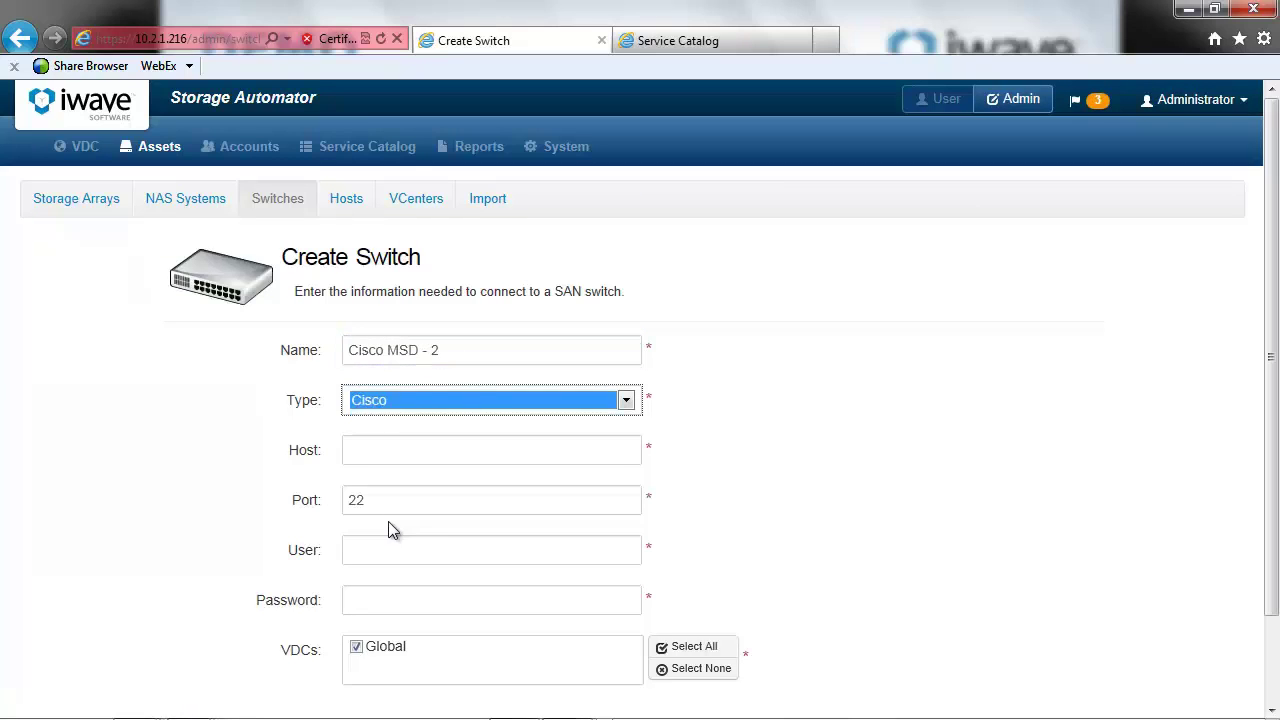
text(1.)
key(BackSpace)
text(0)
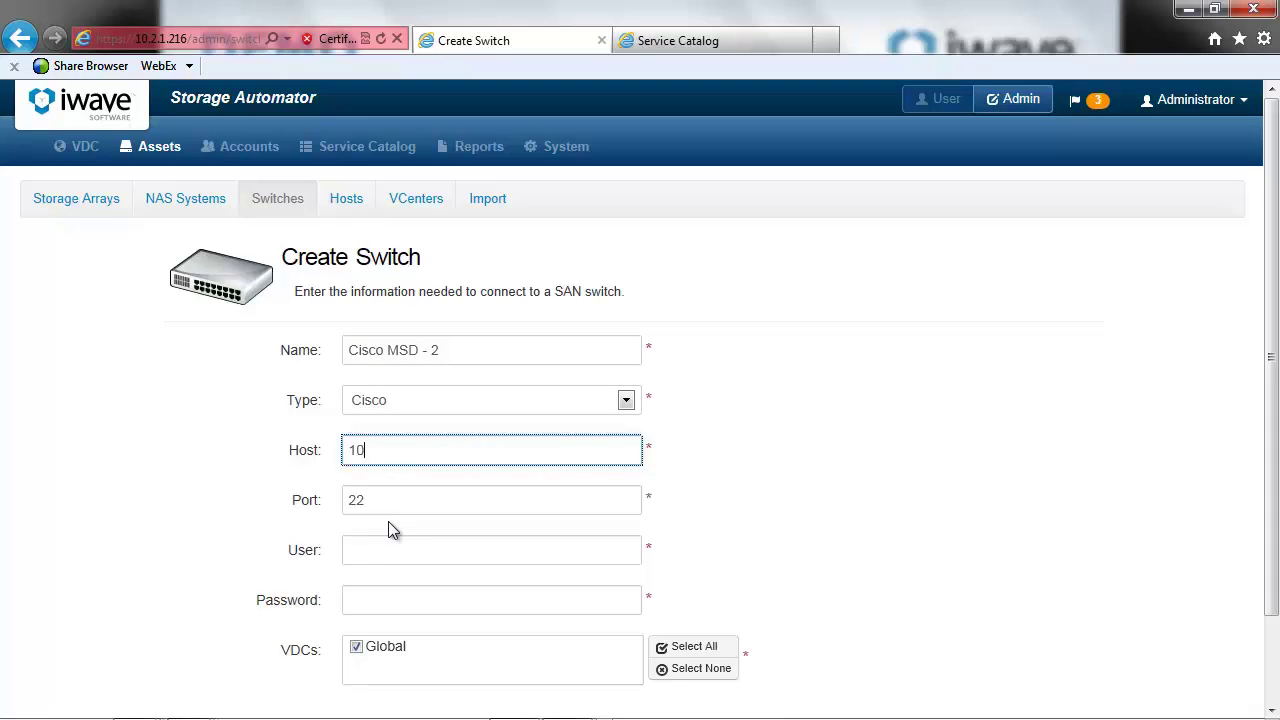
text(.2.1.95)
key(Tab)
key(Tab)
text(admin)
key(Tab)
text(•••••••••••••)
scroll(1244, 582, down, 1)
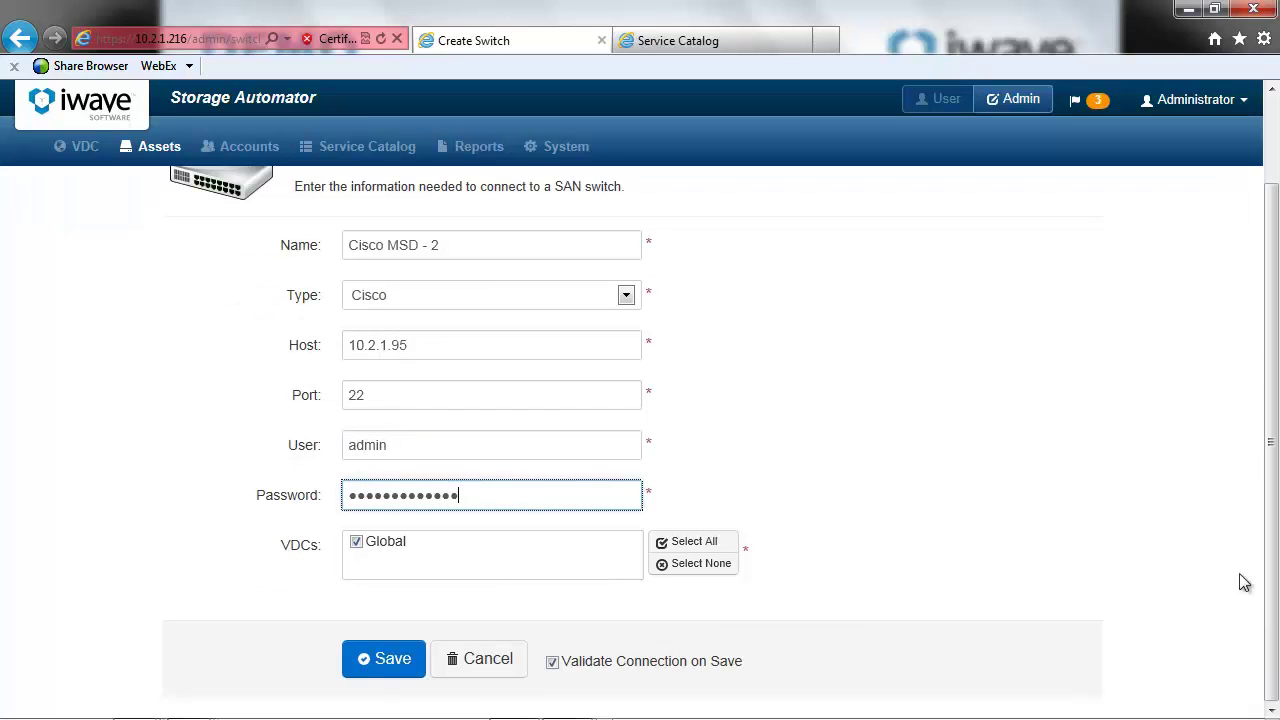
click(355, 658)
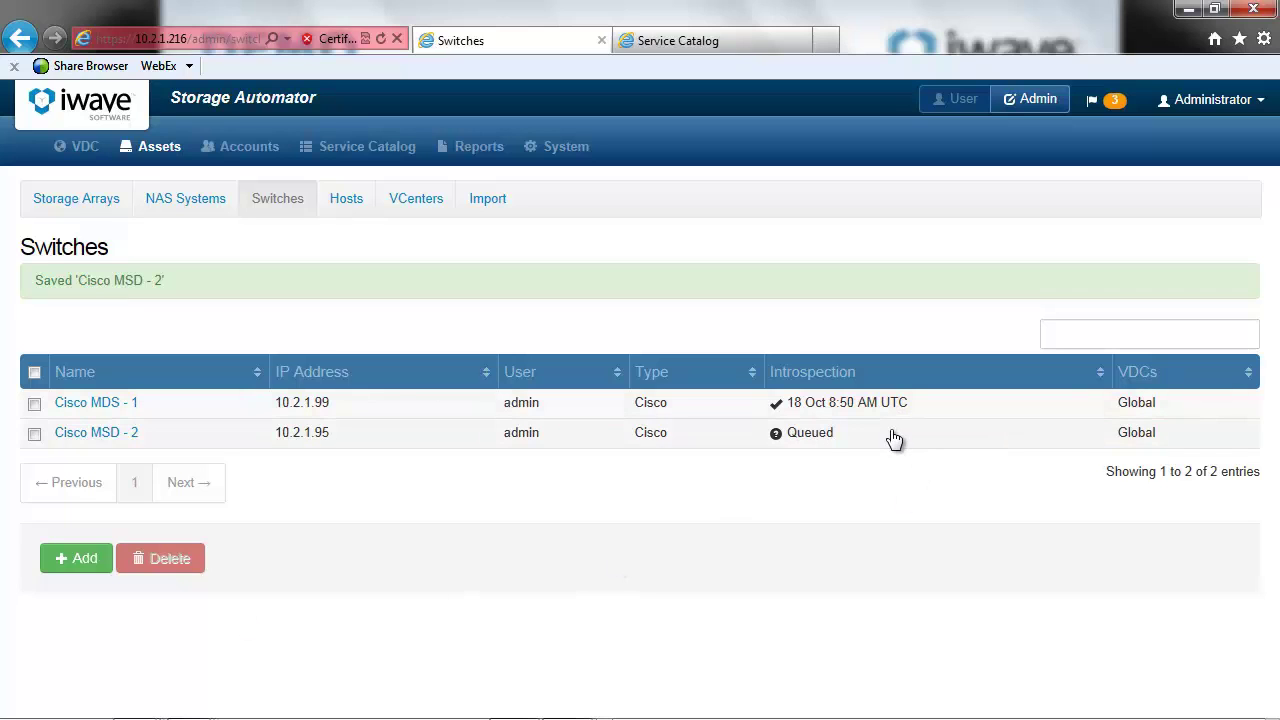
click(347, 200)
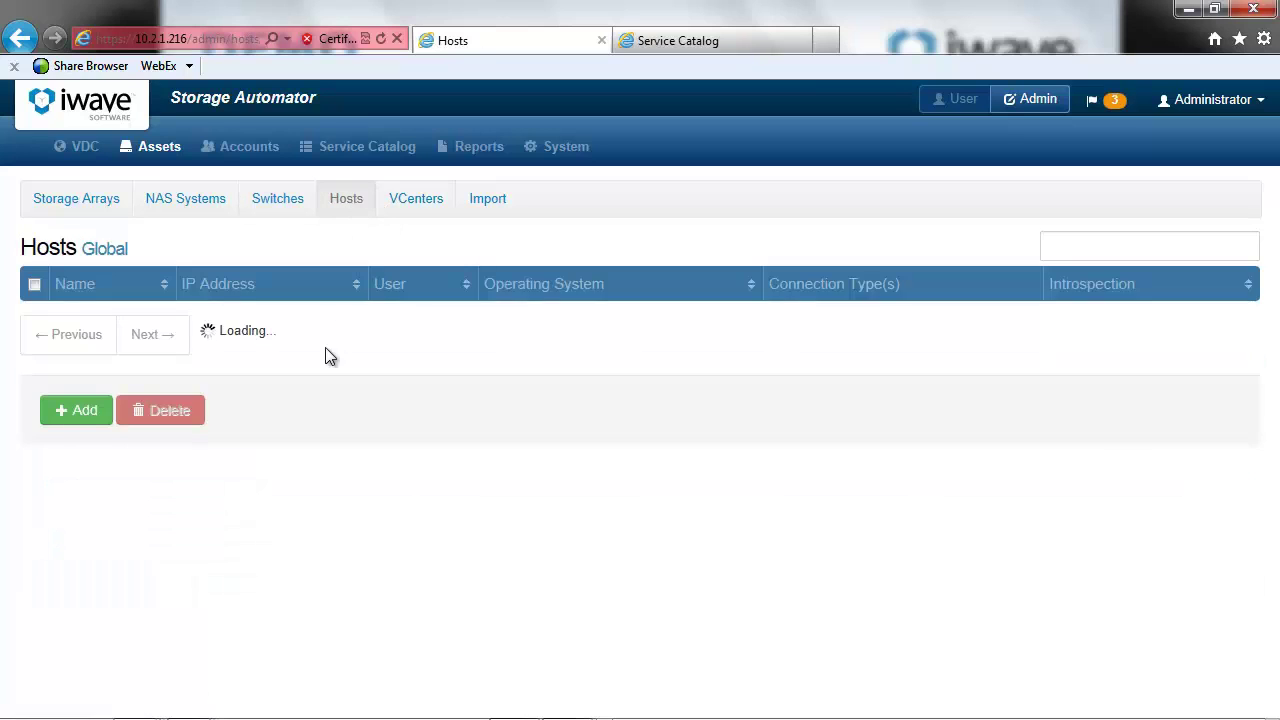
- Save Linux host lab1-suse with its IP, user root, its password and FCP enabled
click(85, 442)
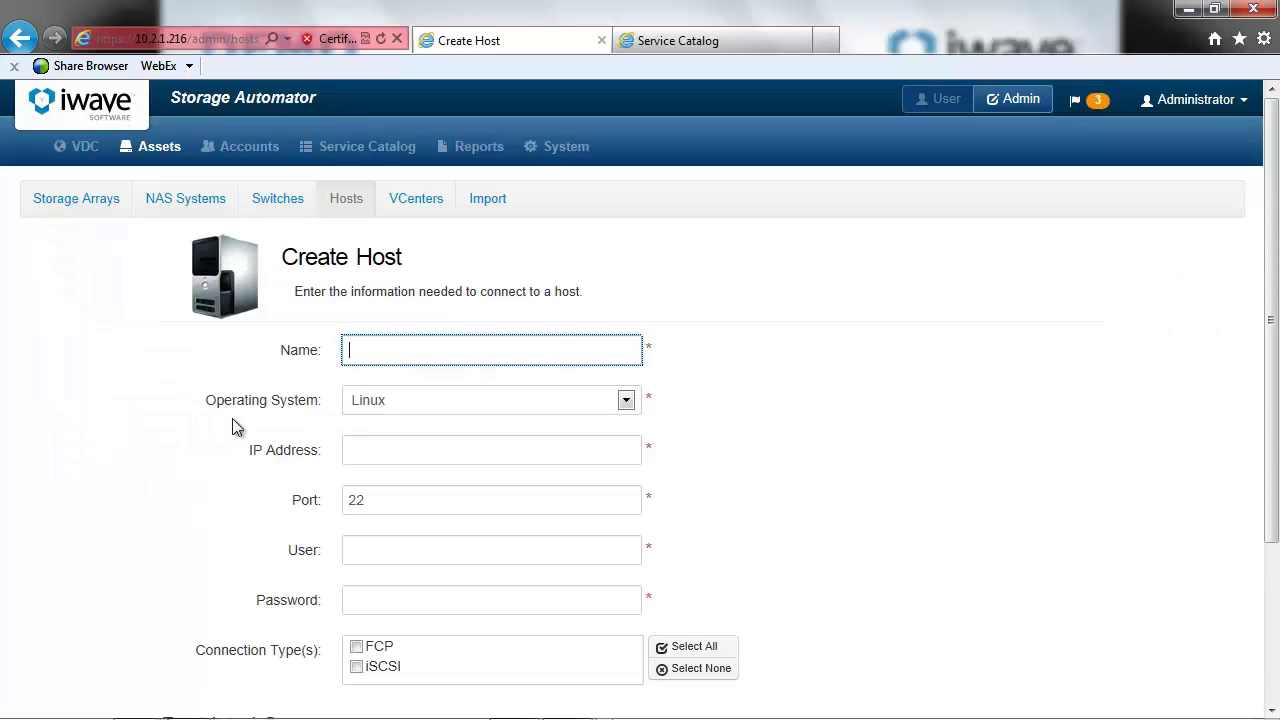
text(lab1-suse)
key(Tab)
key(Tab)
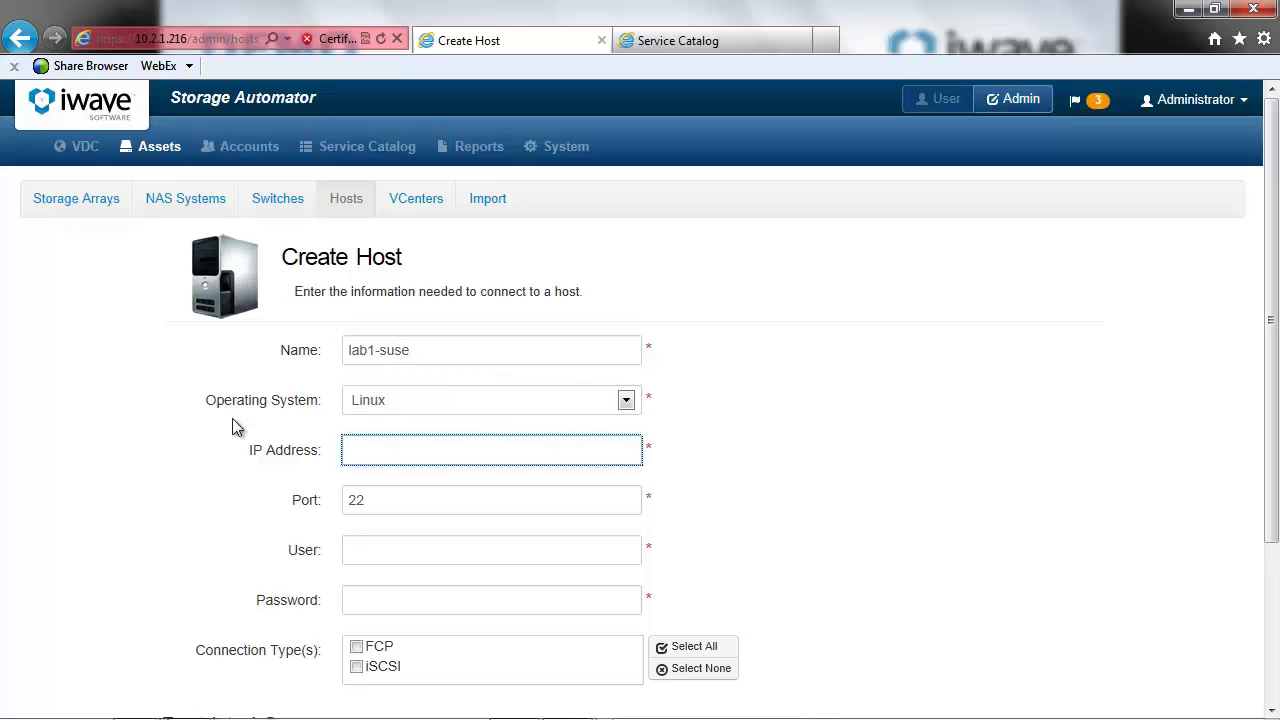
text(10.2.1.91)
key(Tab)
key(Tab)
text(root)
key(Tab)
text(••••••••••••••)
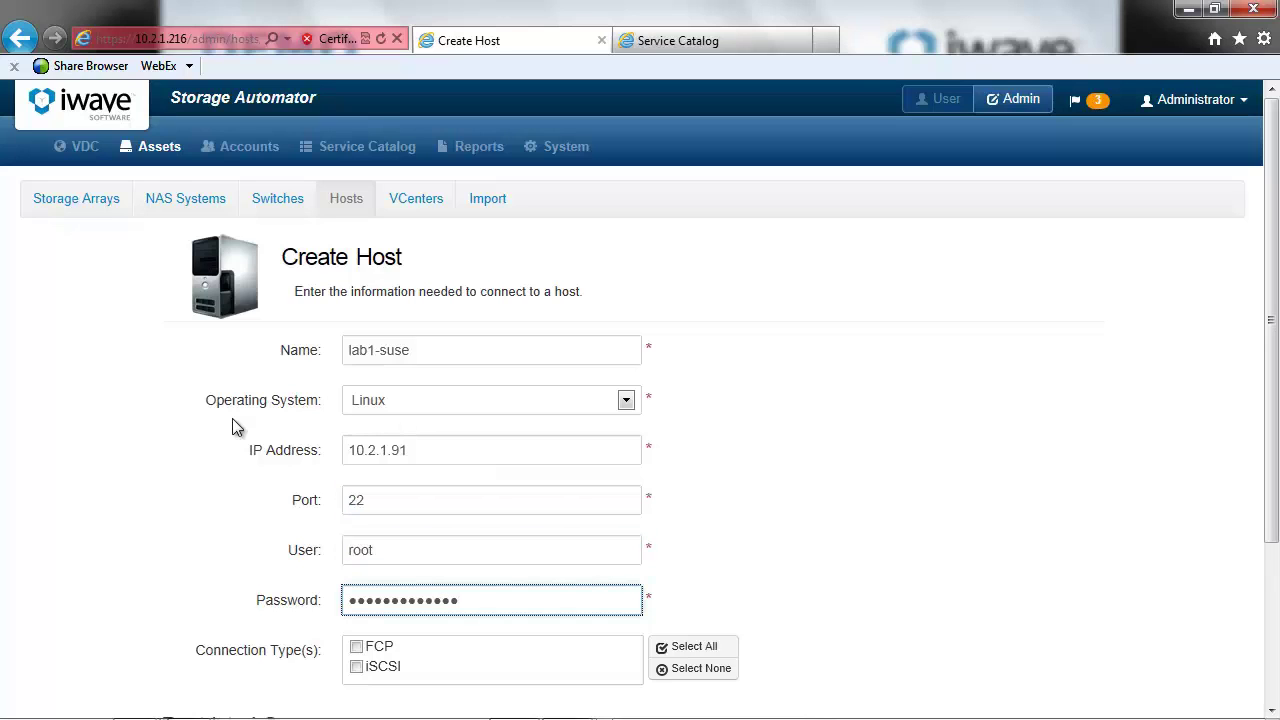
click(357, 647)
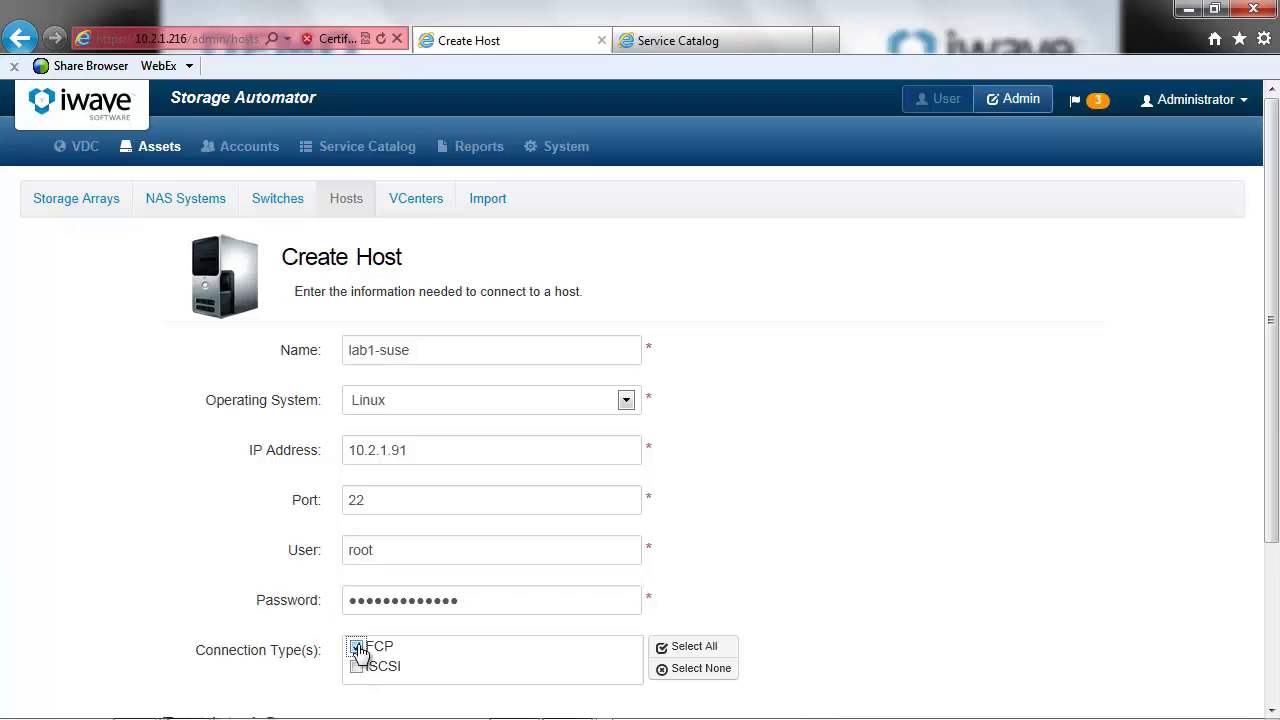
drag(1272, 410, 1272, 568)
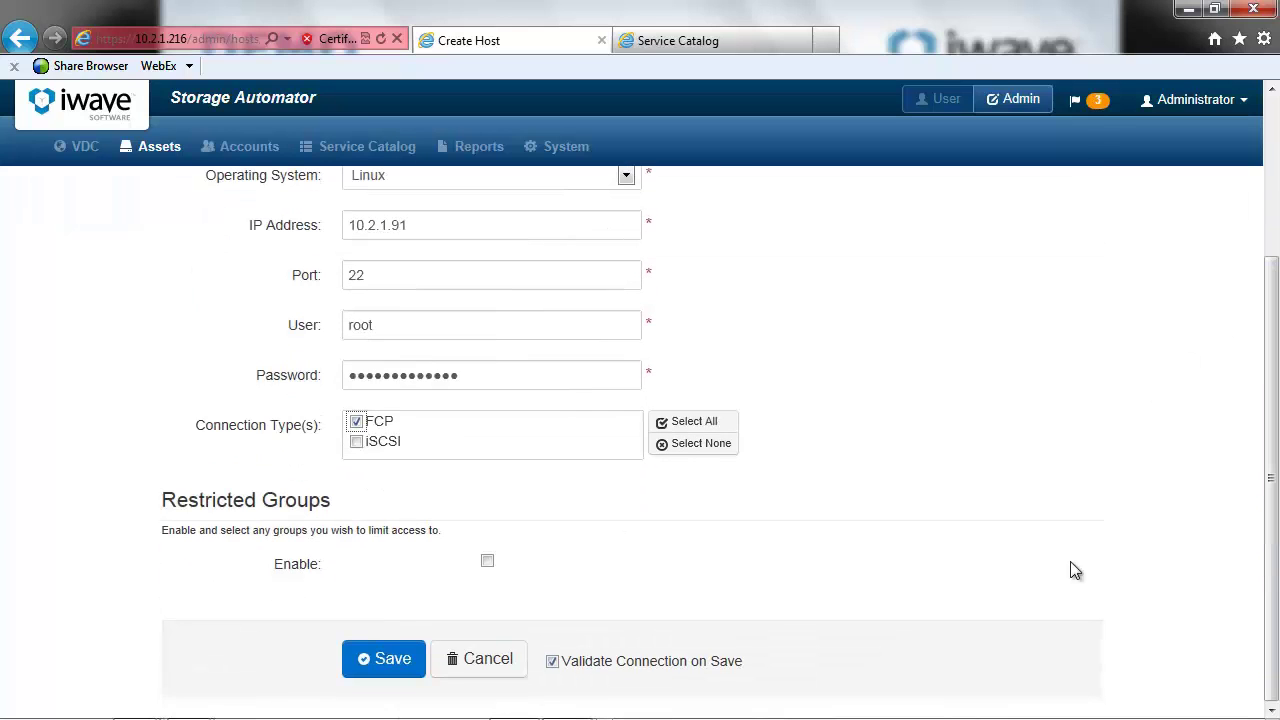
click(381, 662)
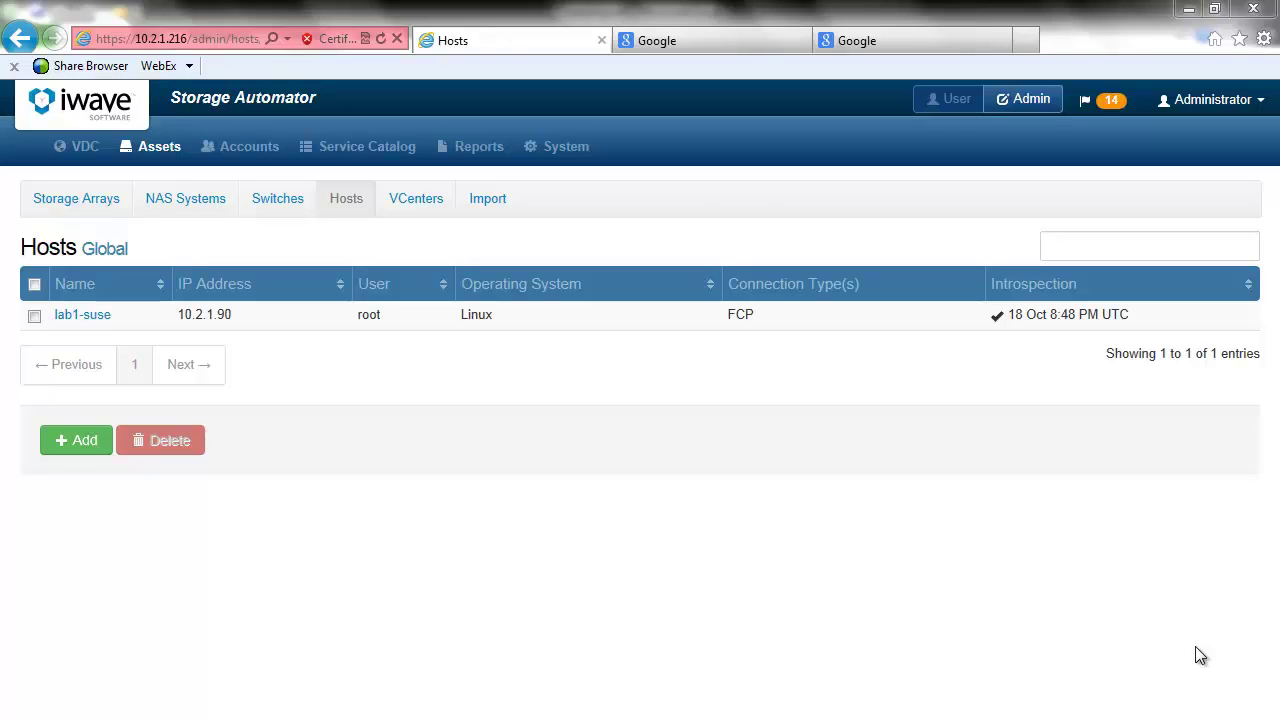
- In the user view, go to Service Catalog and choose Storage Services for Linux
click(944, 101)
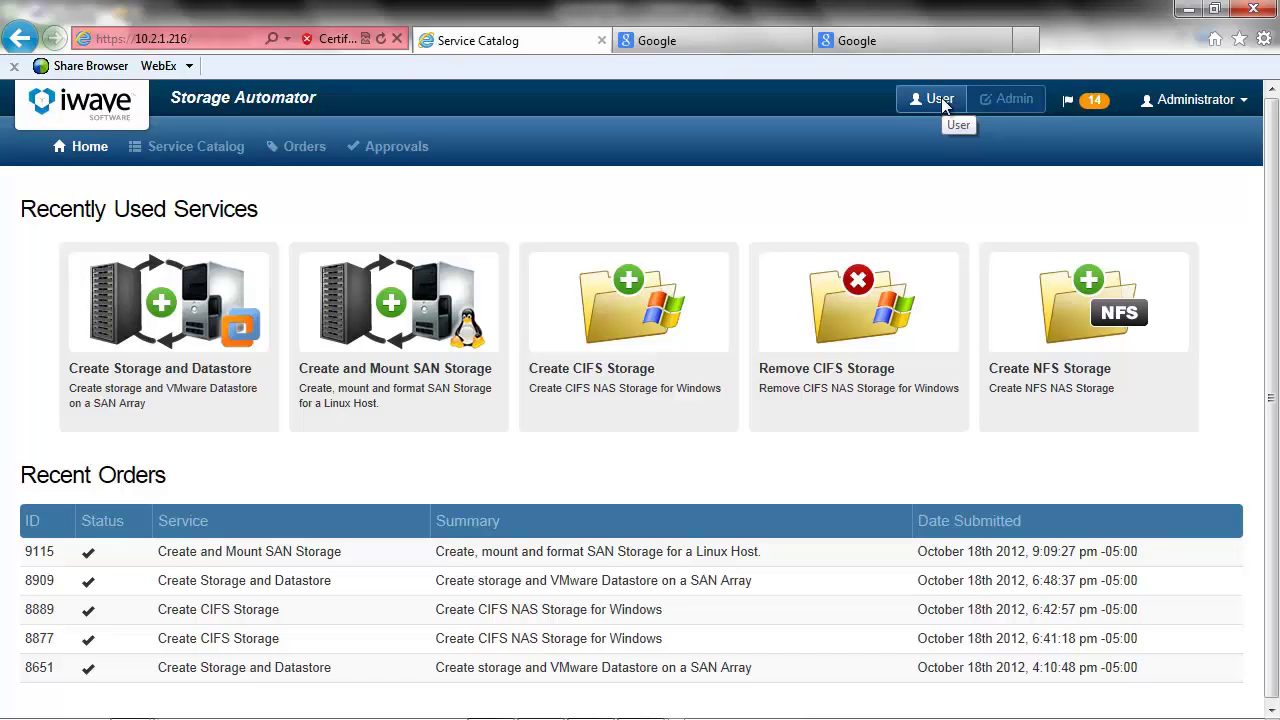
click(213, 150)
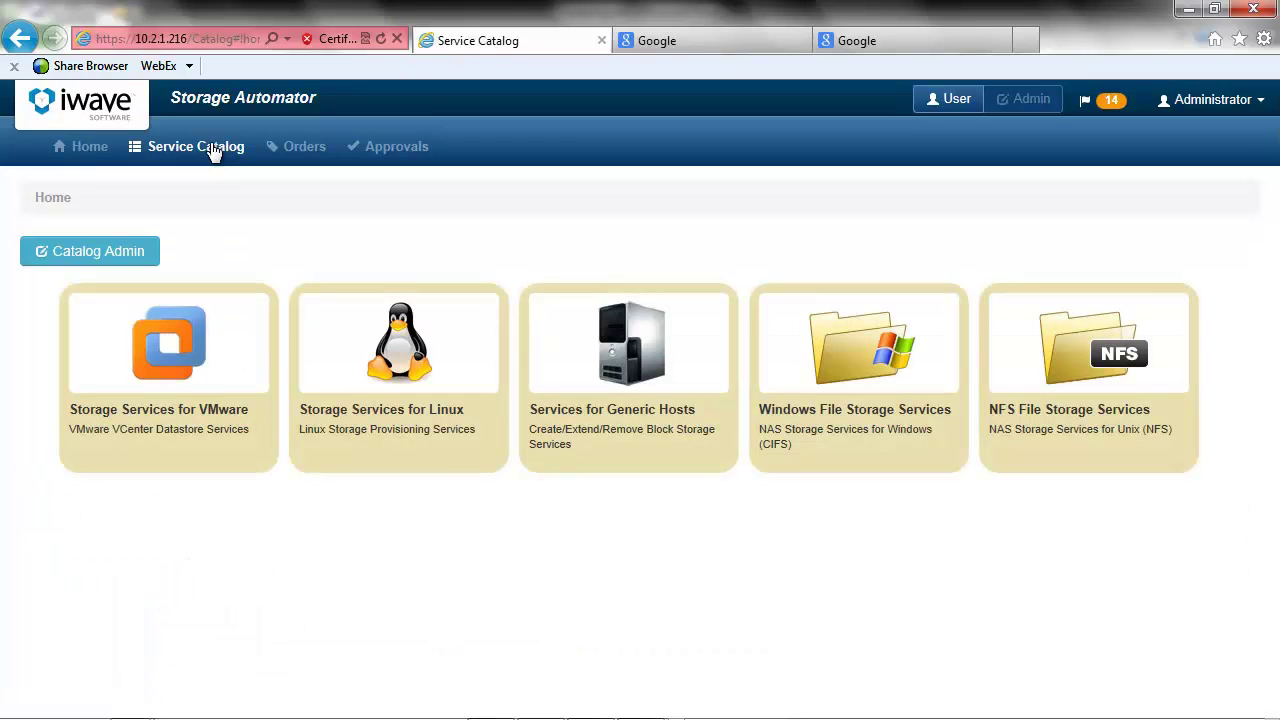
click(342, 327)
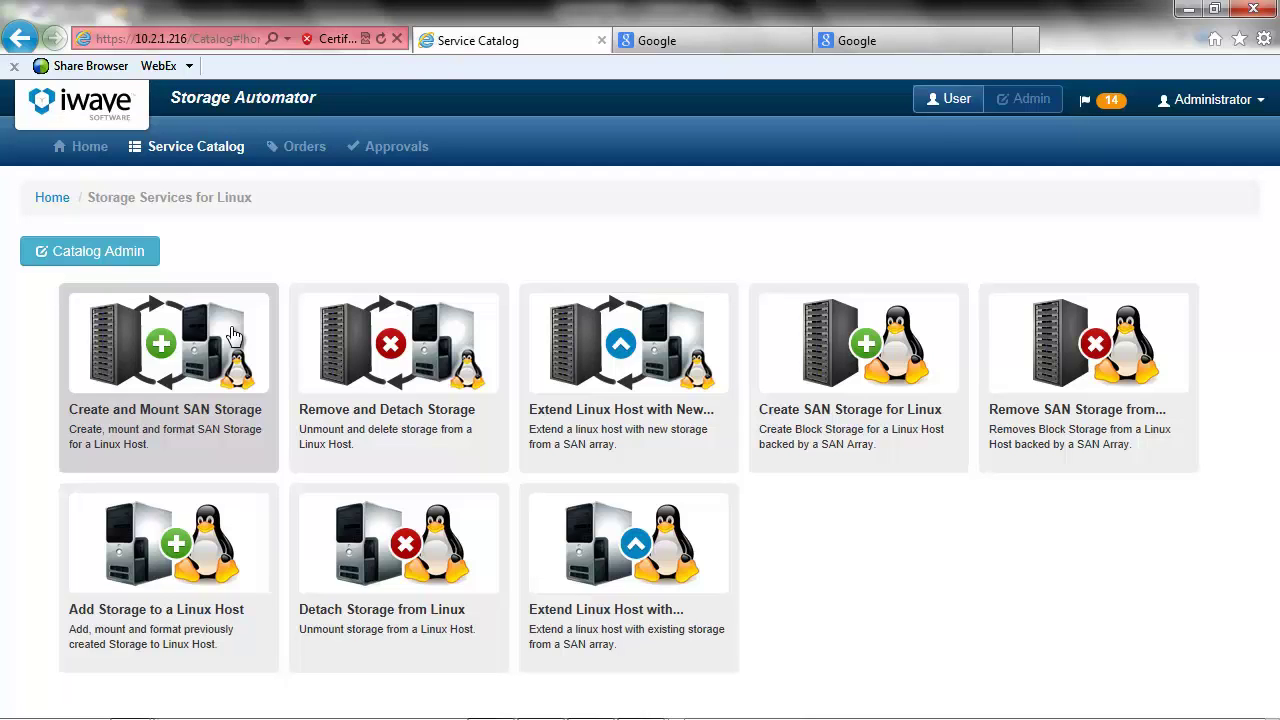
- Preview Create and Mount SAN Storage for lab1-suse: 2 GB LUN, ext3, mounted at /mnt/howdy
click(232, 335)
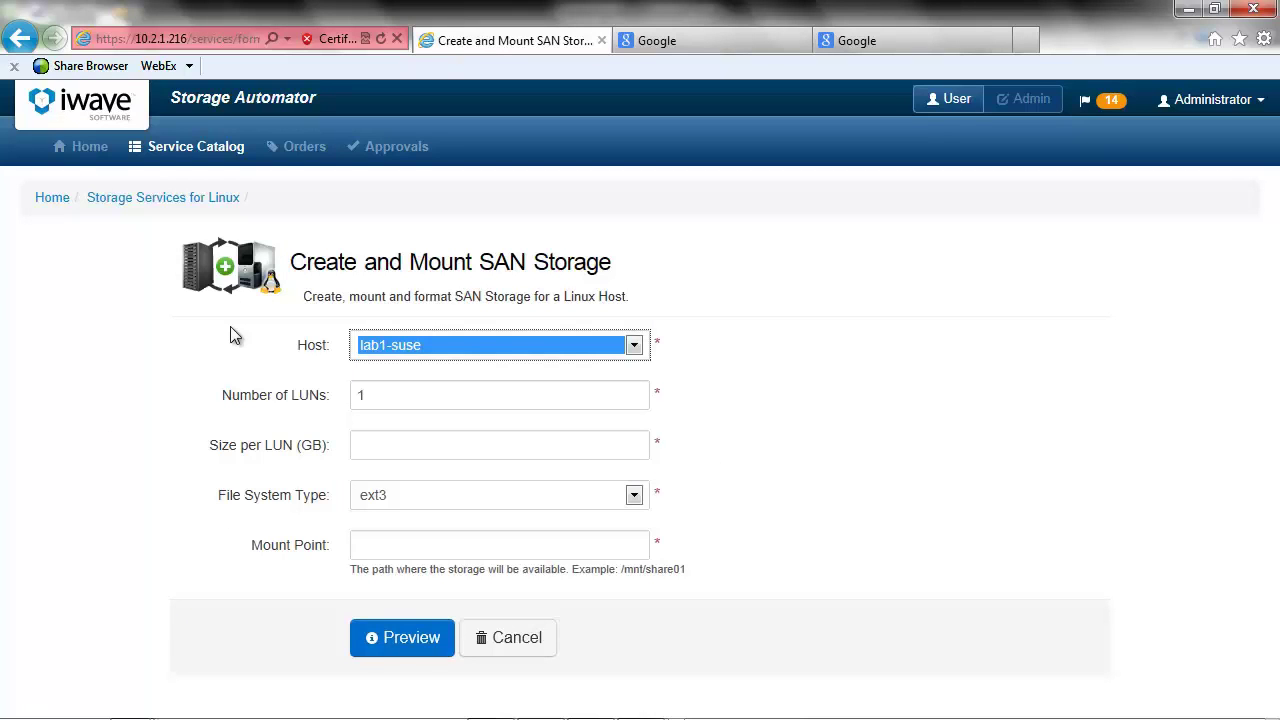
click(633, 346)
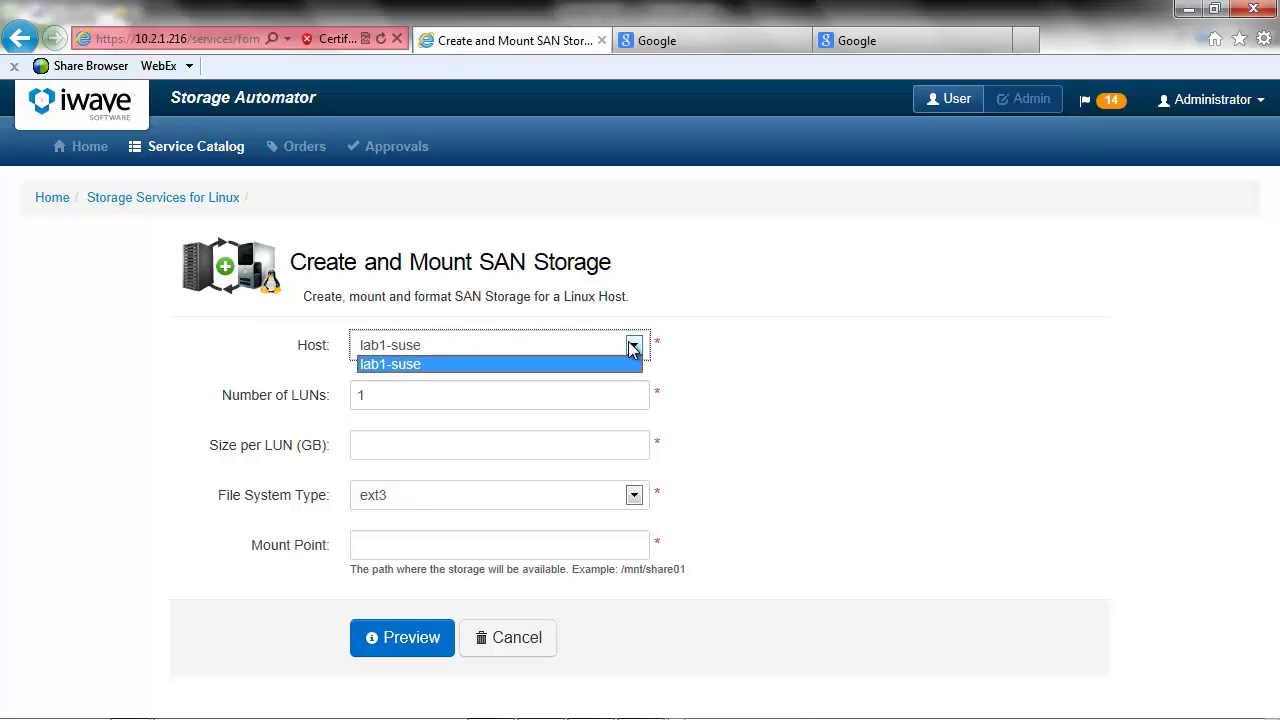
click(720, 360)
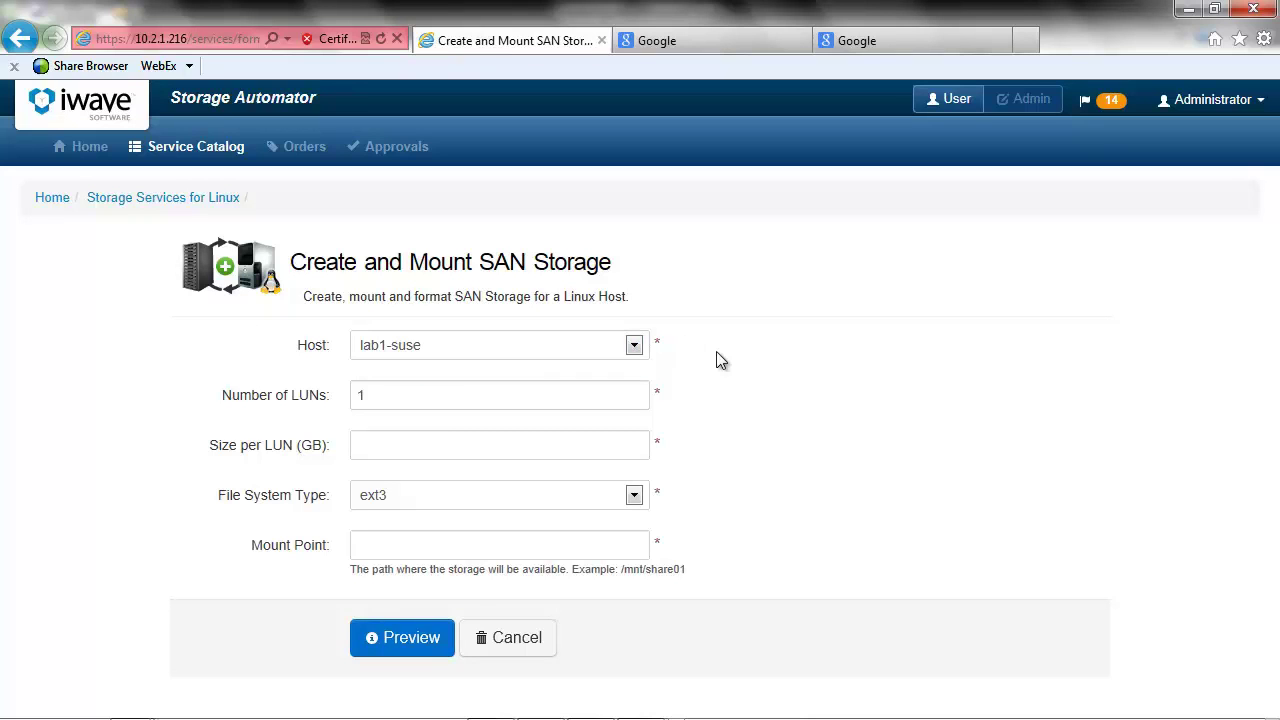
click(434, 450)
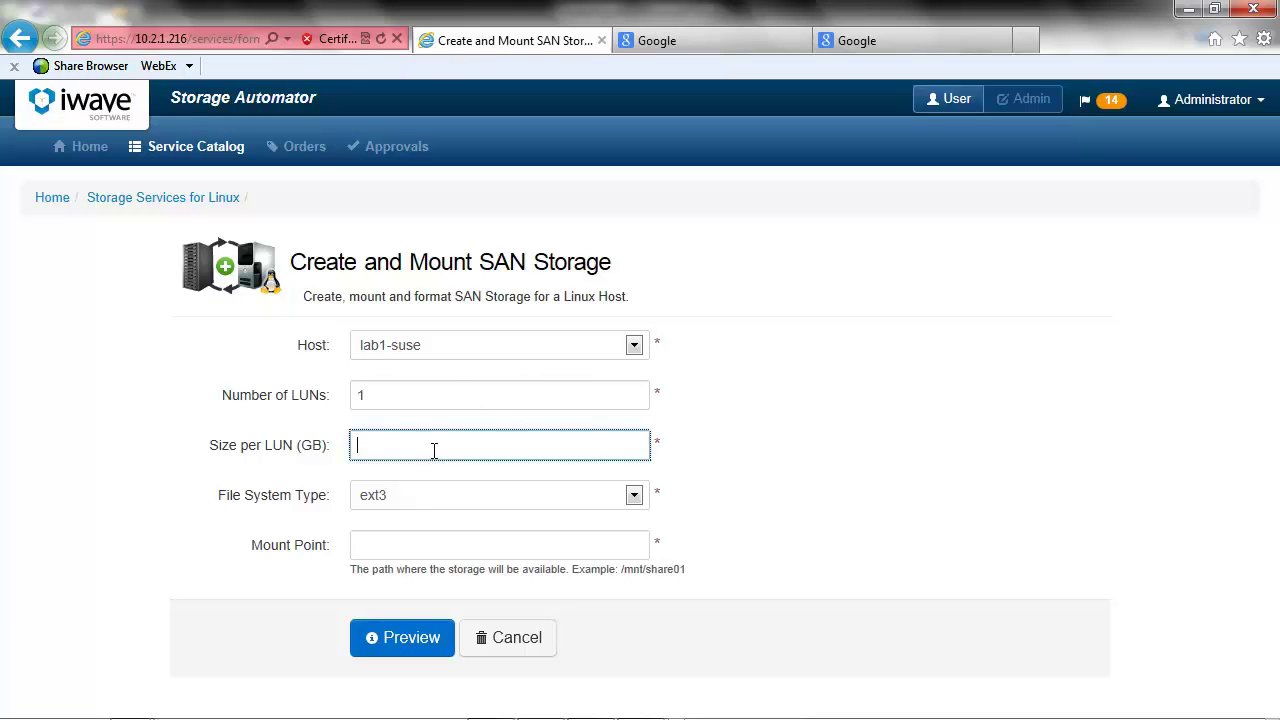
text(2)
click(634, 495)
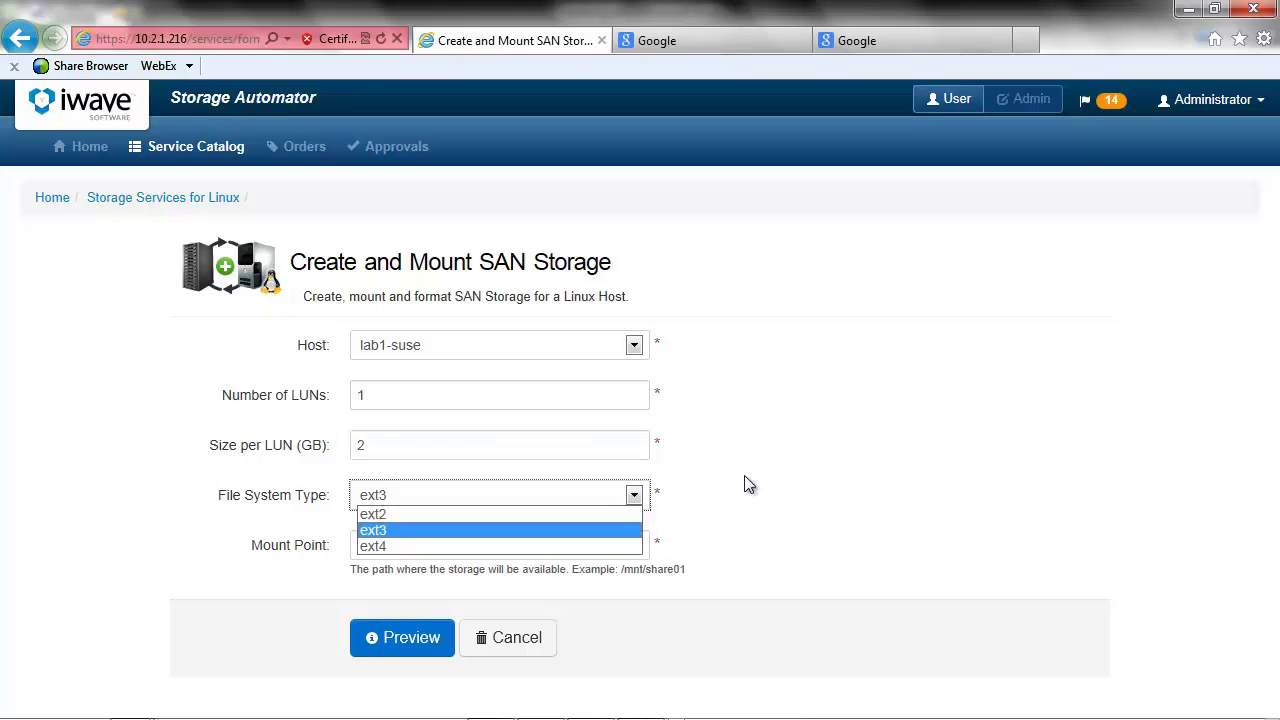
click(744, 485)
click(435, 552)
text(/mnt/howdy)
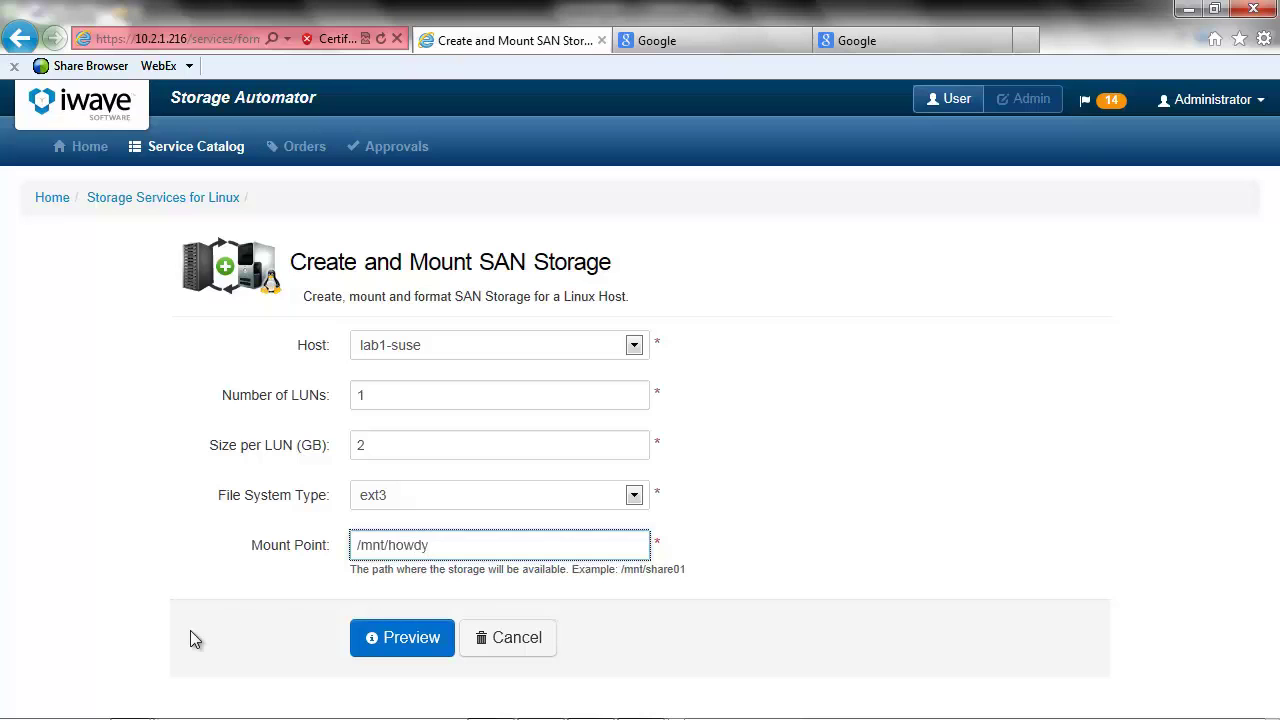
click(400, 640)
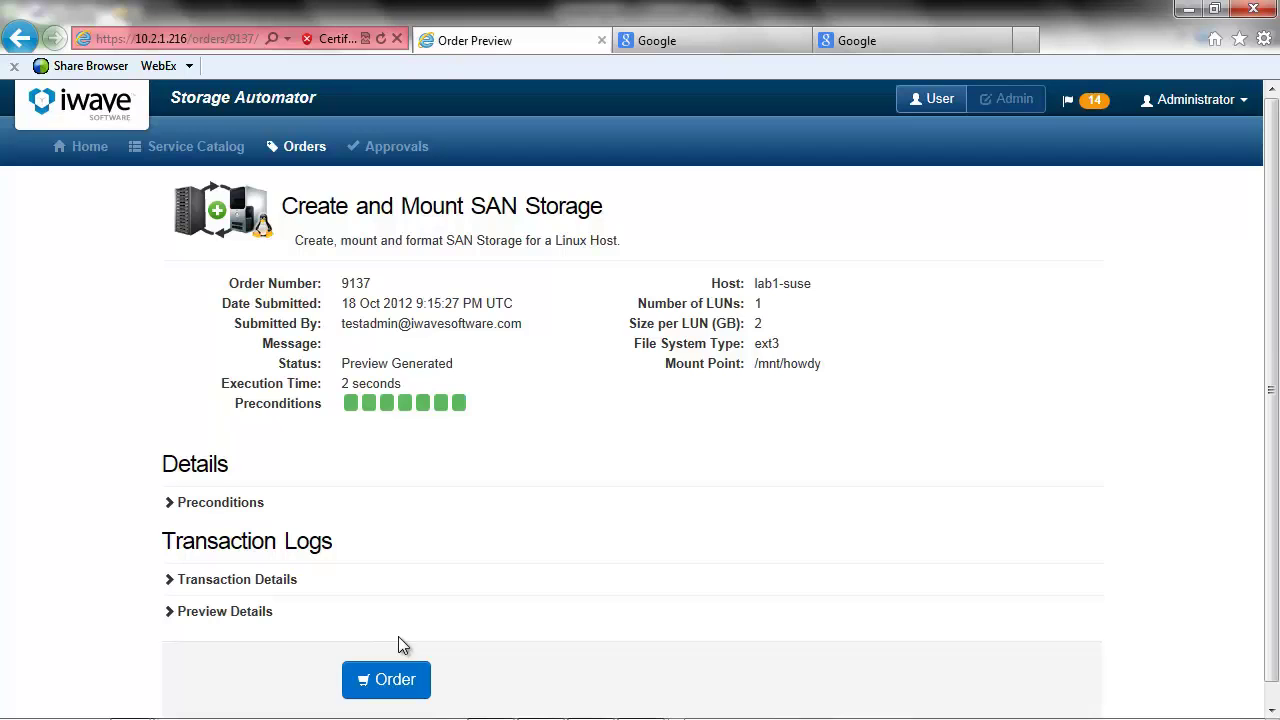
- Expand Preconditions in order 9137's preview and confirm all seven checks passed
click(222, 503)
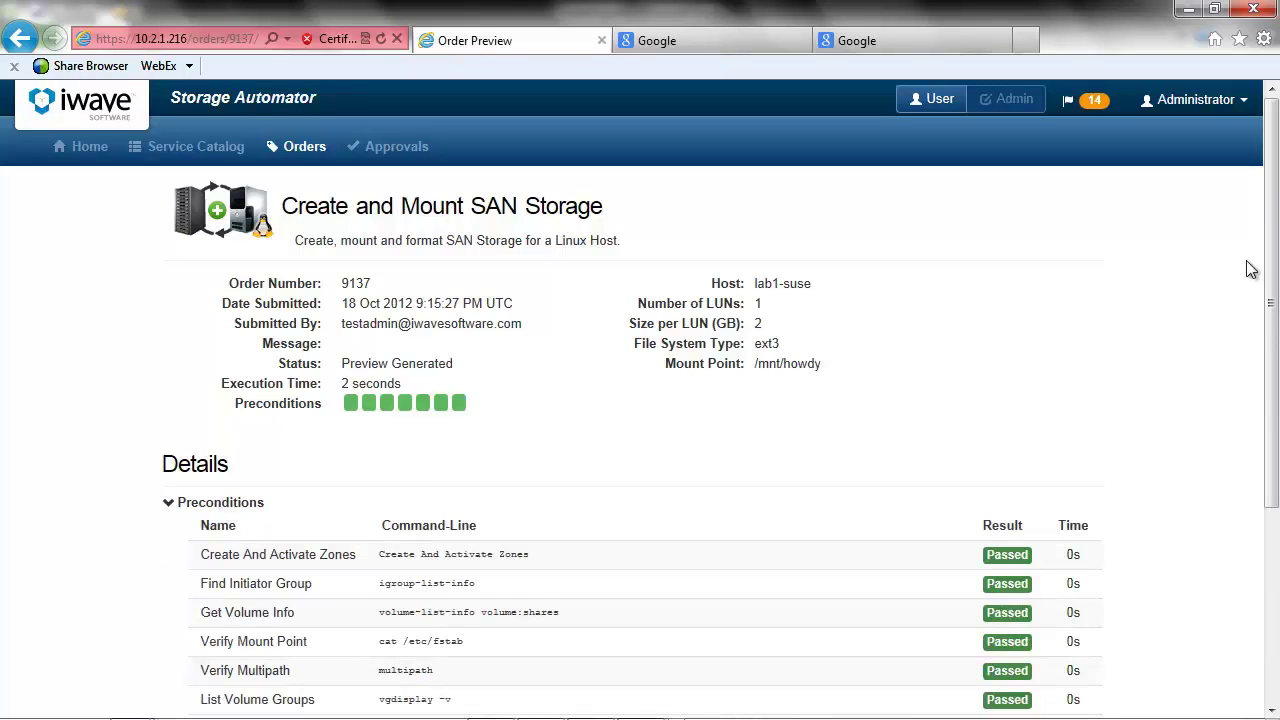
drag(1274, 233, 1273, 300)
click(230, 390)
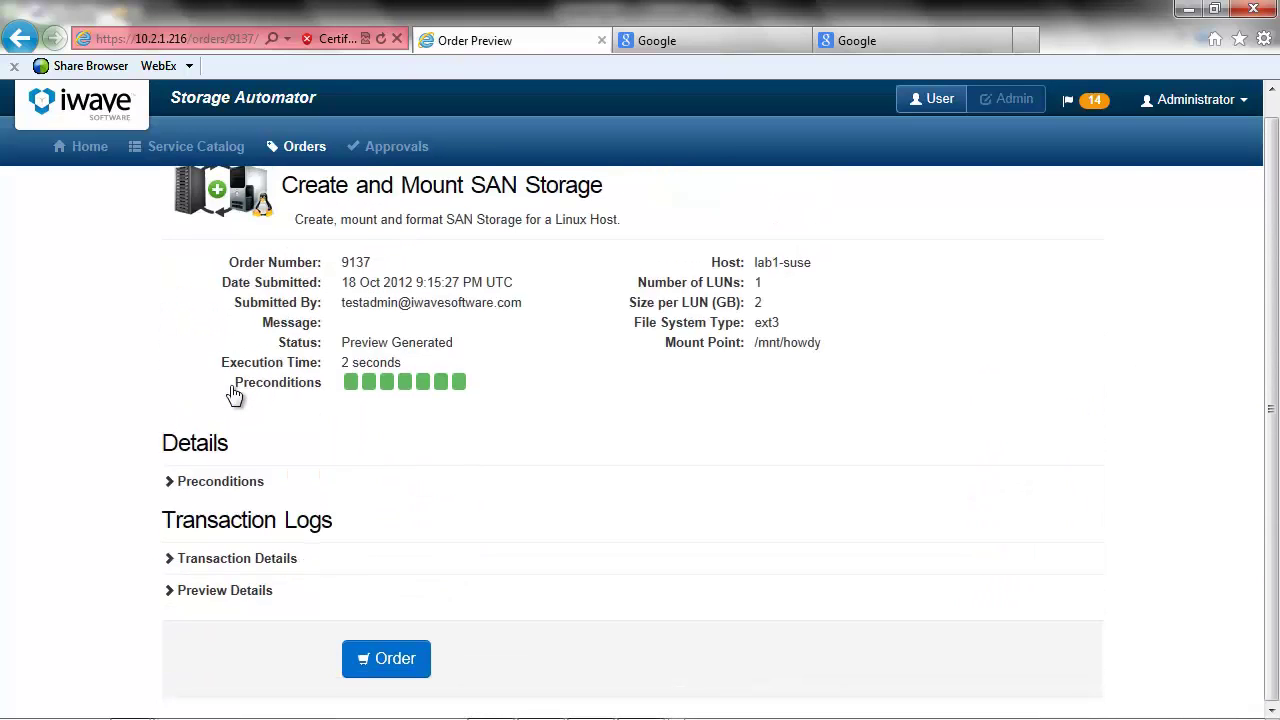
- Submit order 9137 and return to the admin Scheduled Orders page
click(397, 658)
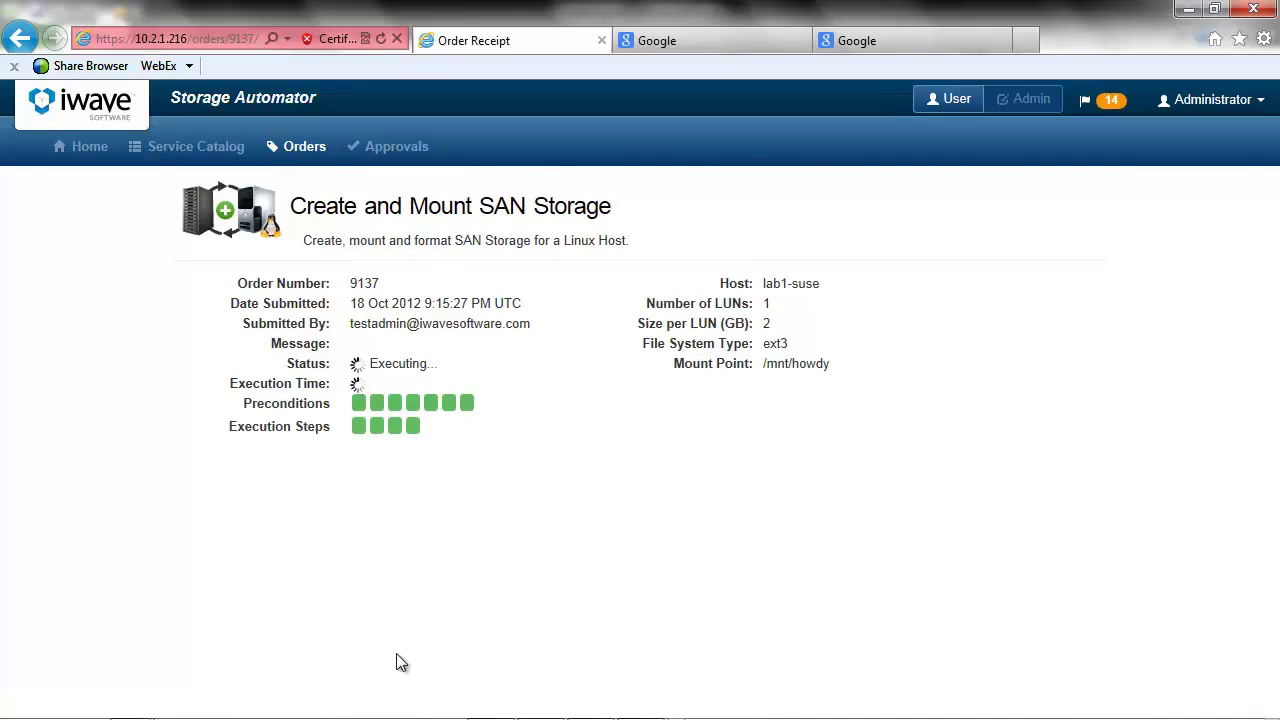
click(1030, 99)
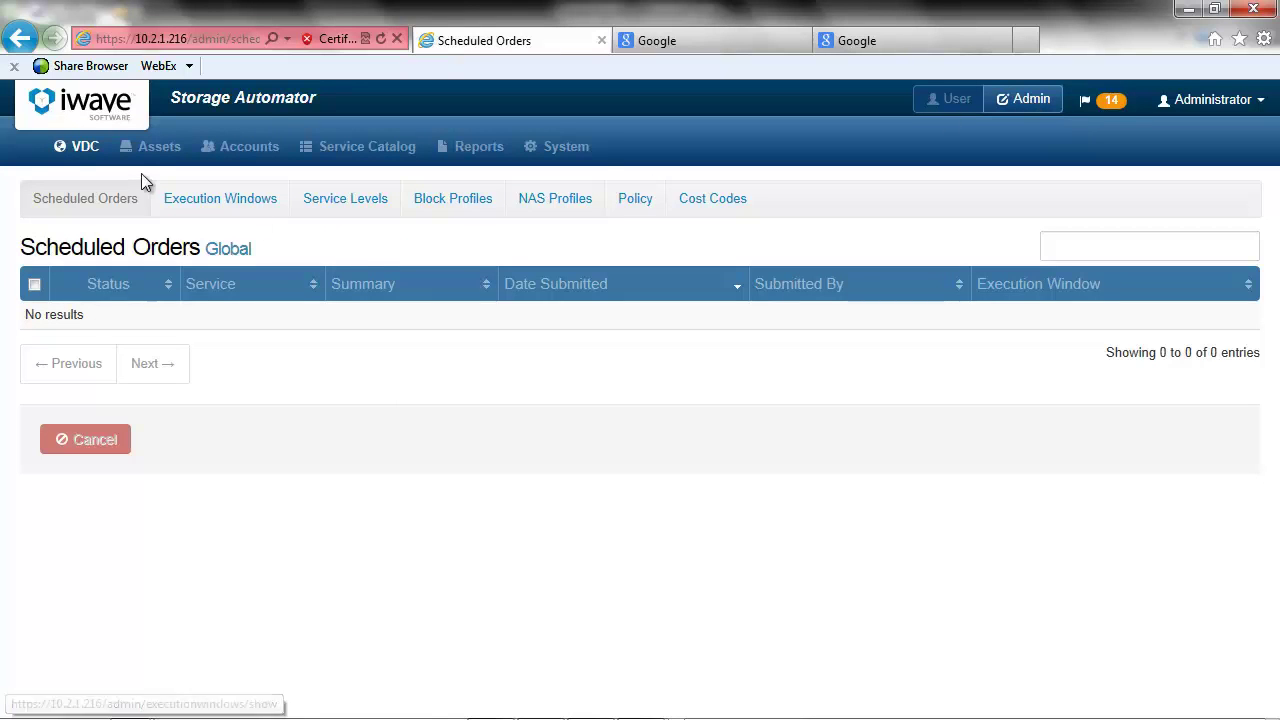
- Go to Assets > Import, then switch to the VideoImport workbook in Excel
click(157, 150)
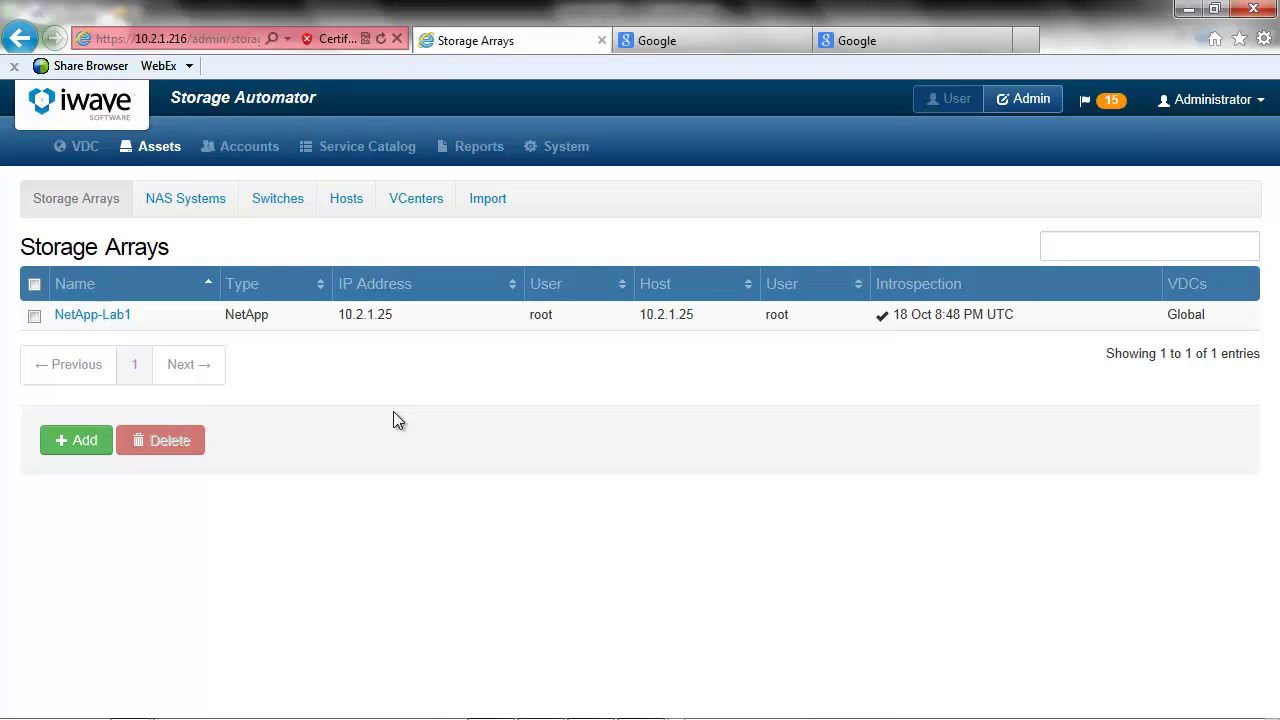
click(484, 205)
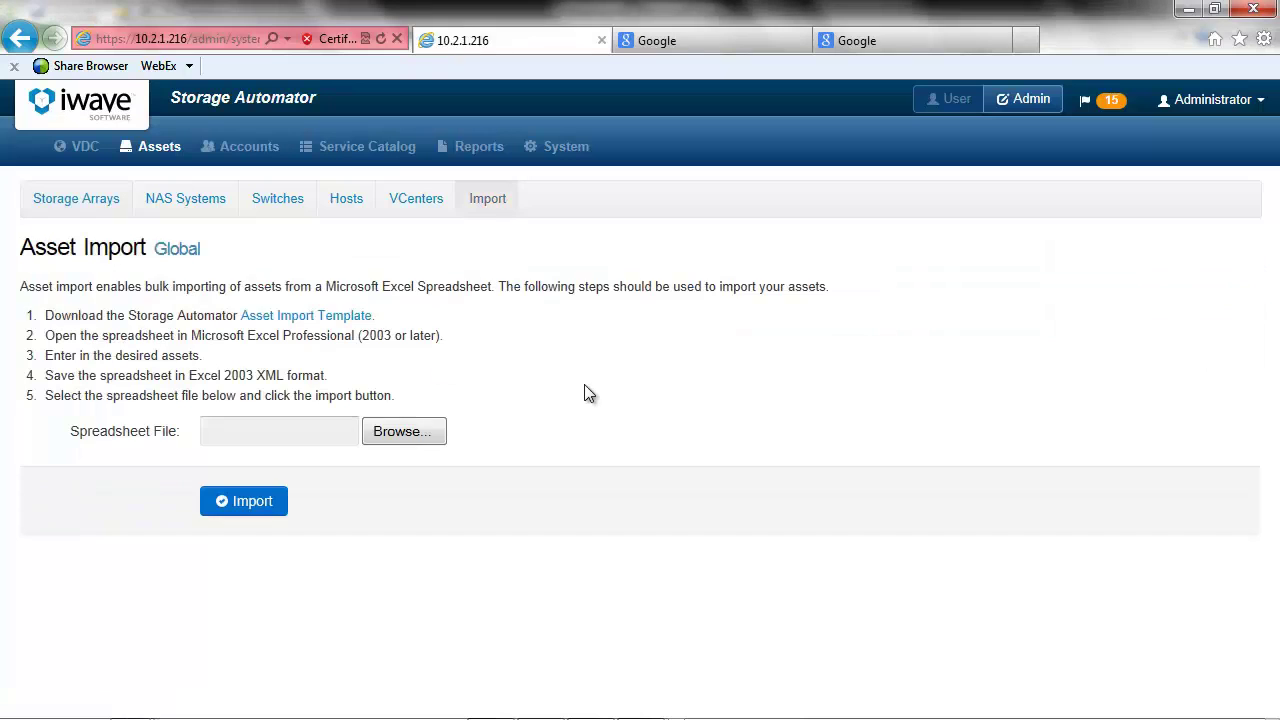
key(alt+Tab)
key(alt+Tab)
key(alt+shift+Tab)
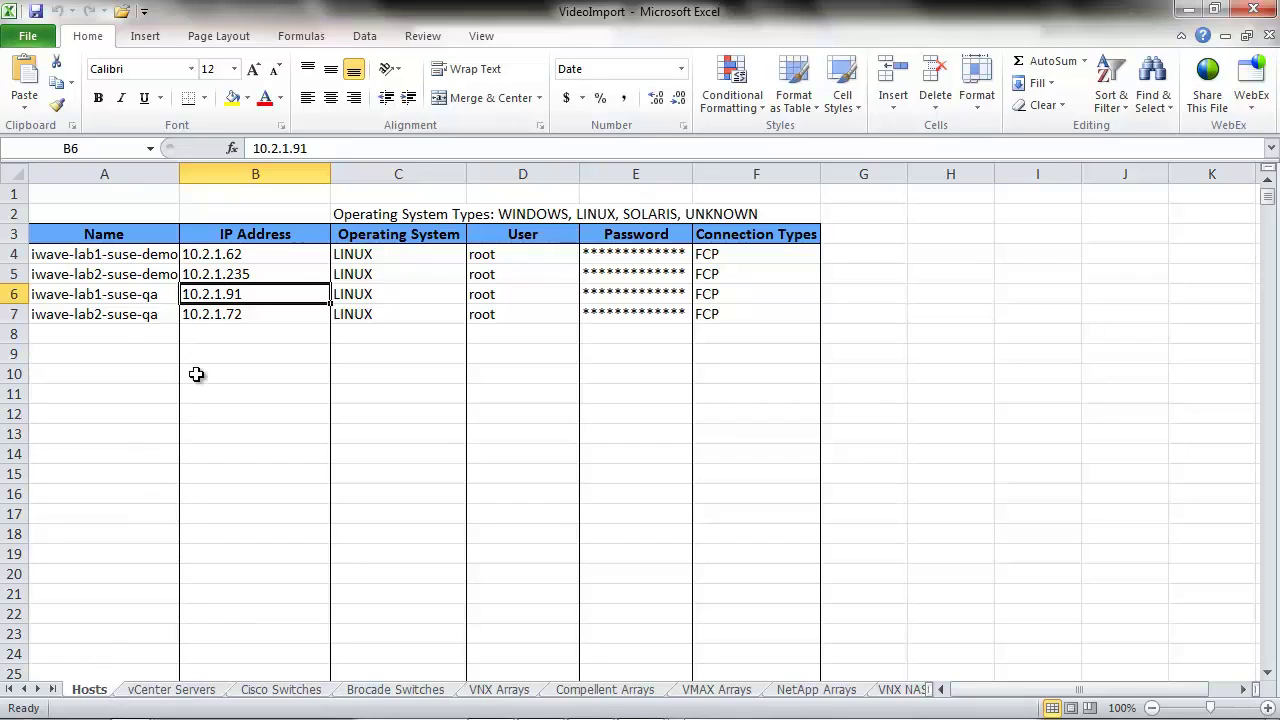
- Review the VideoImport workbook's vCenter Servers, Cisco Switches, Brocade Switches, VNX Arrays and Compellent Arrays sheets, then return to the browser
click(173, 697)
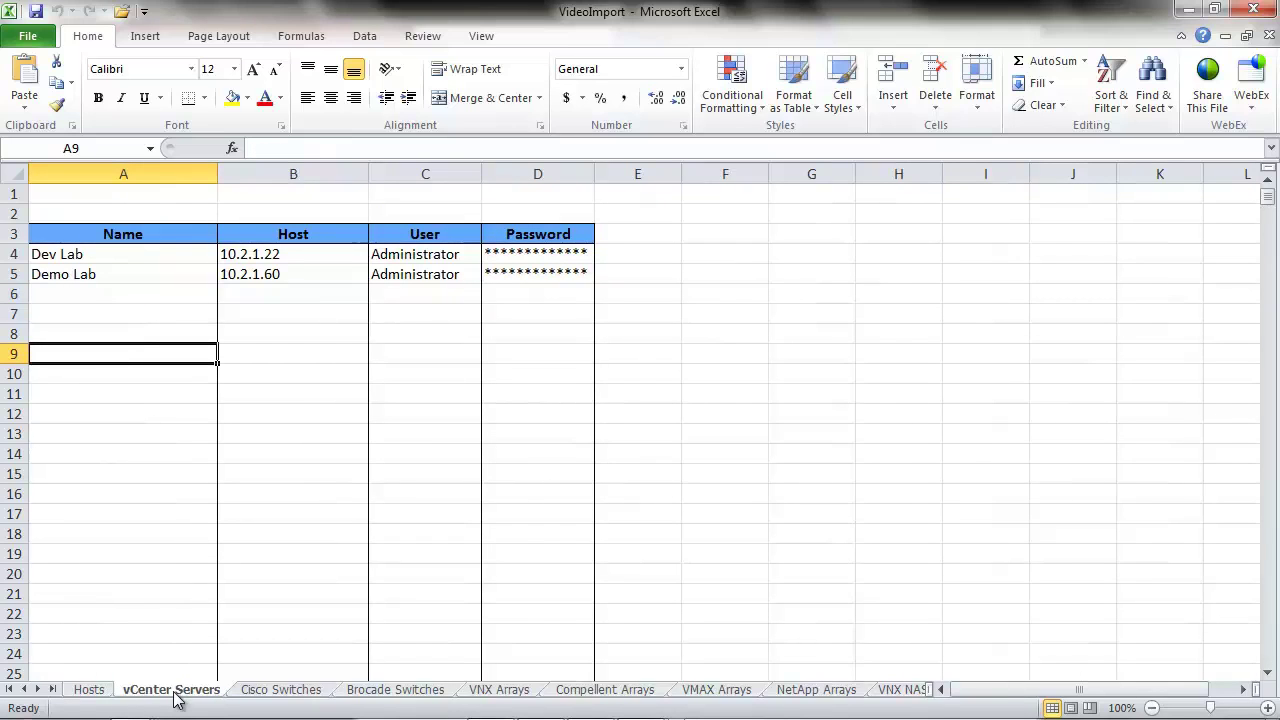
click(251, 690)
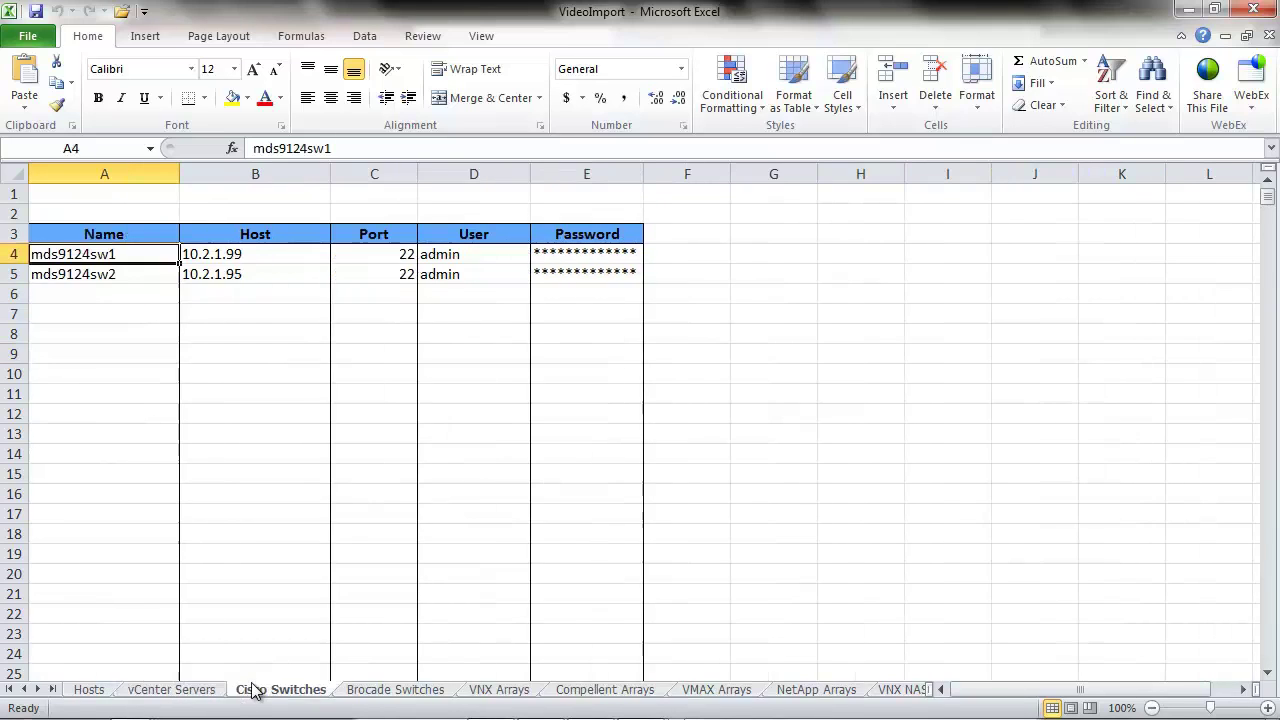
click(398, 690)
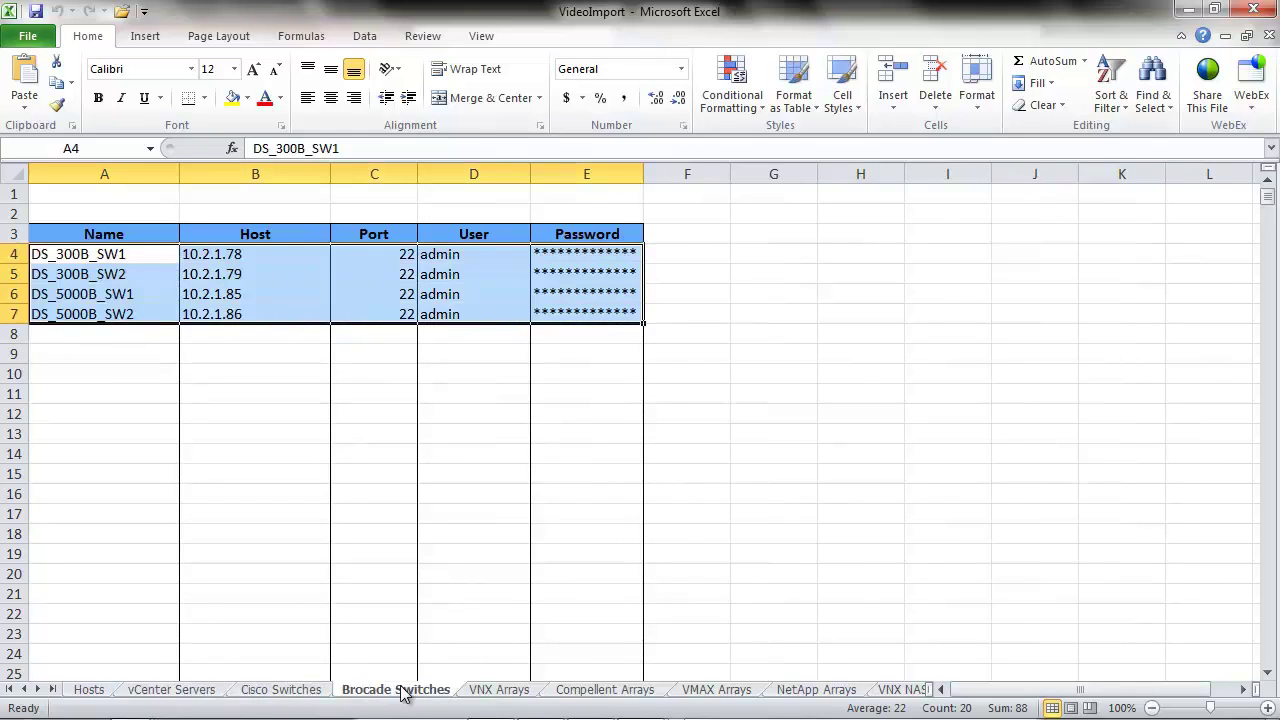
click(500, 692)
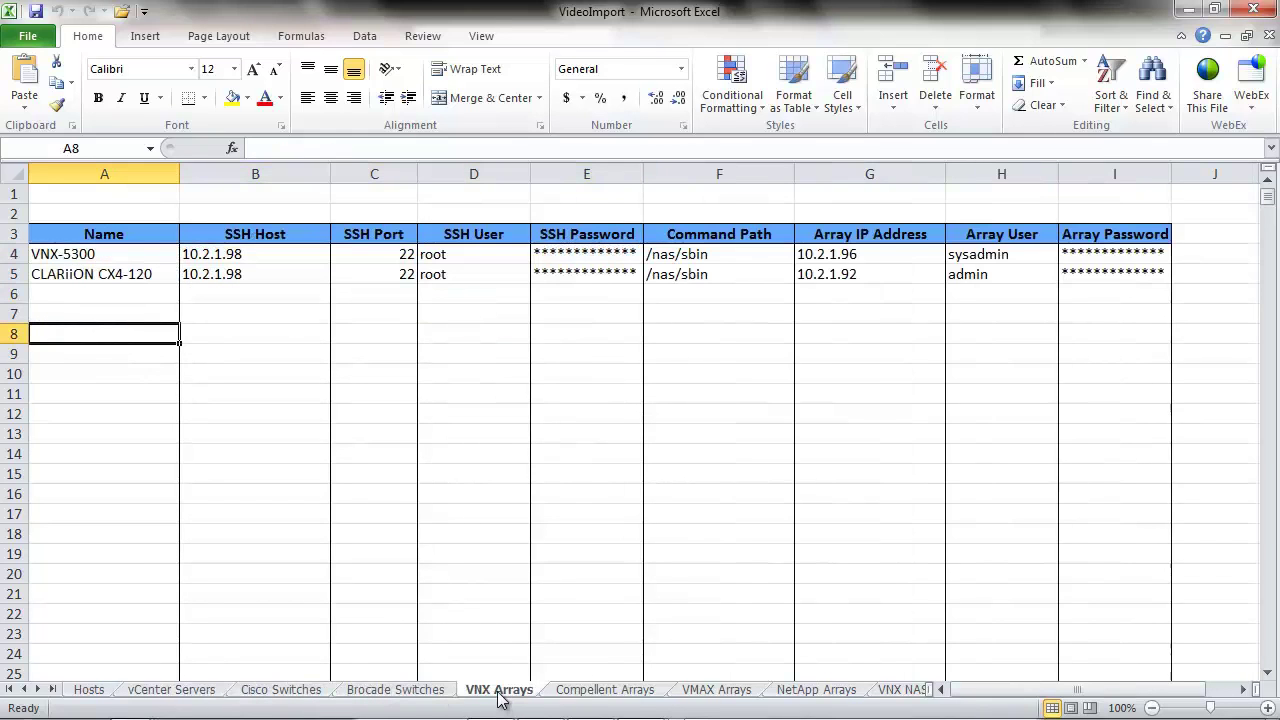
click(571, 692)
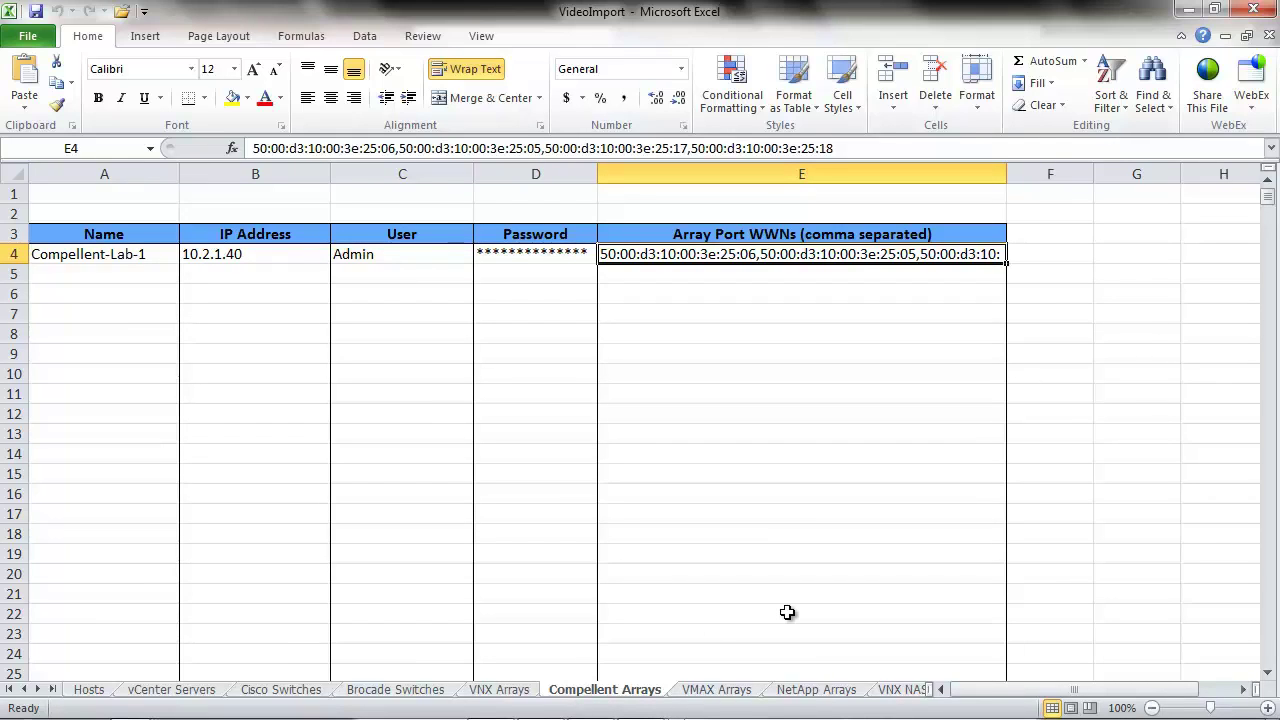
key(alt+Tab)
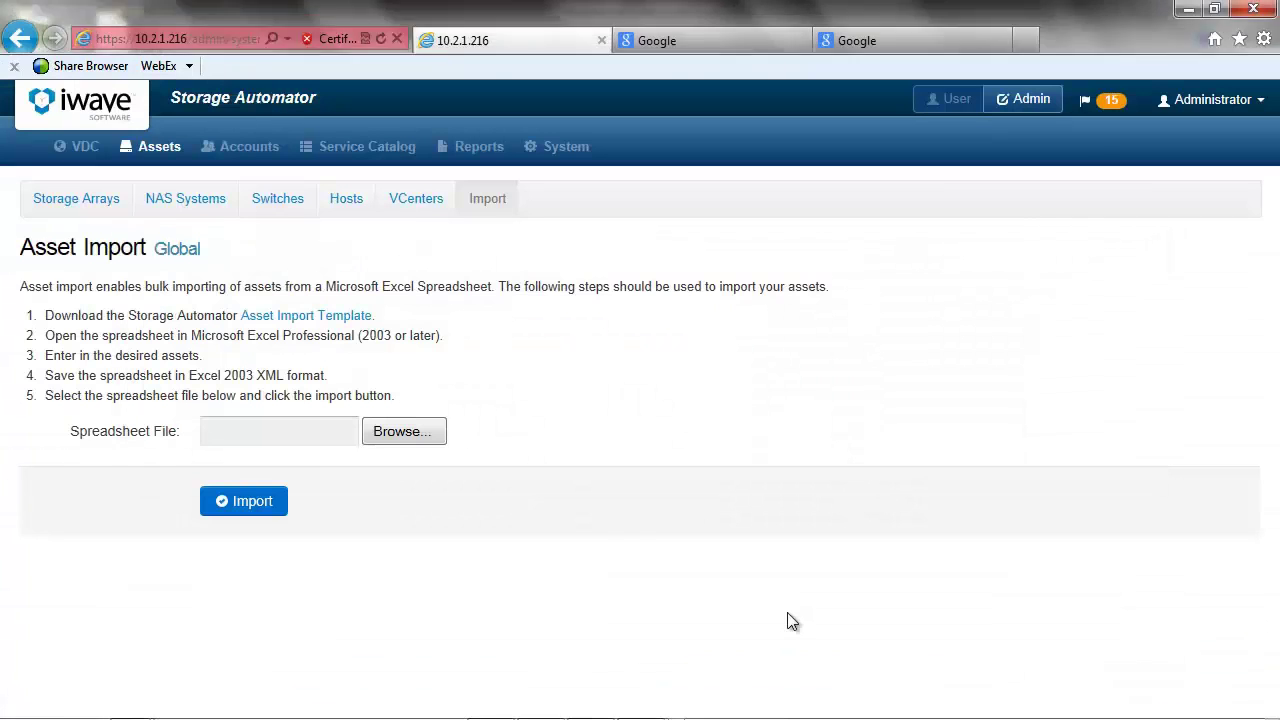
- Upload the VideoImport spreadsheet from the Desktop and import it, bringing in 18 assets
click(412, 436)
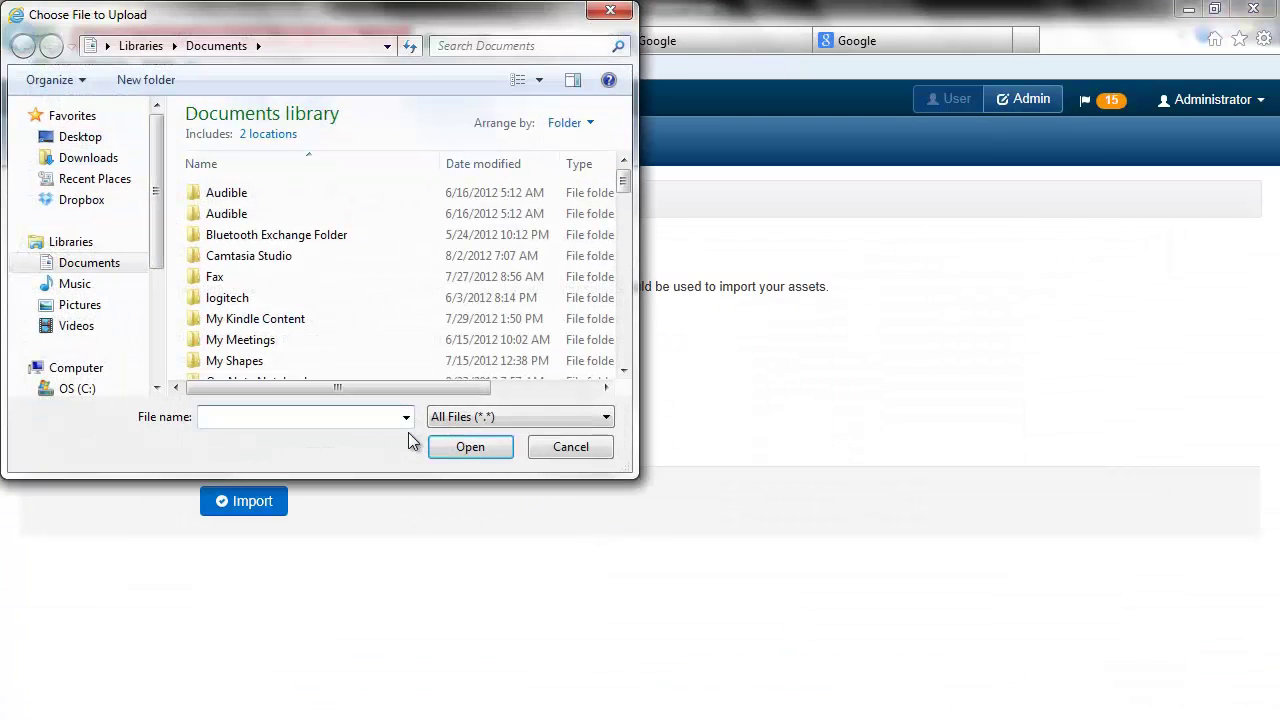
click(88, 142)
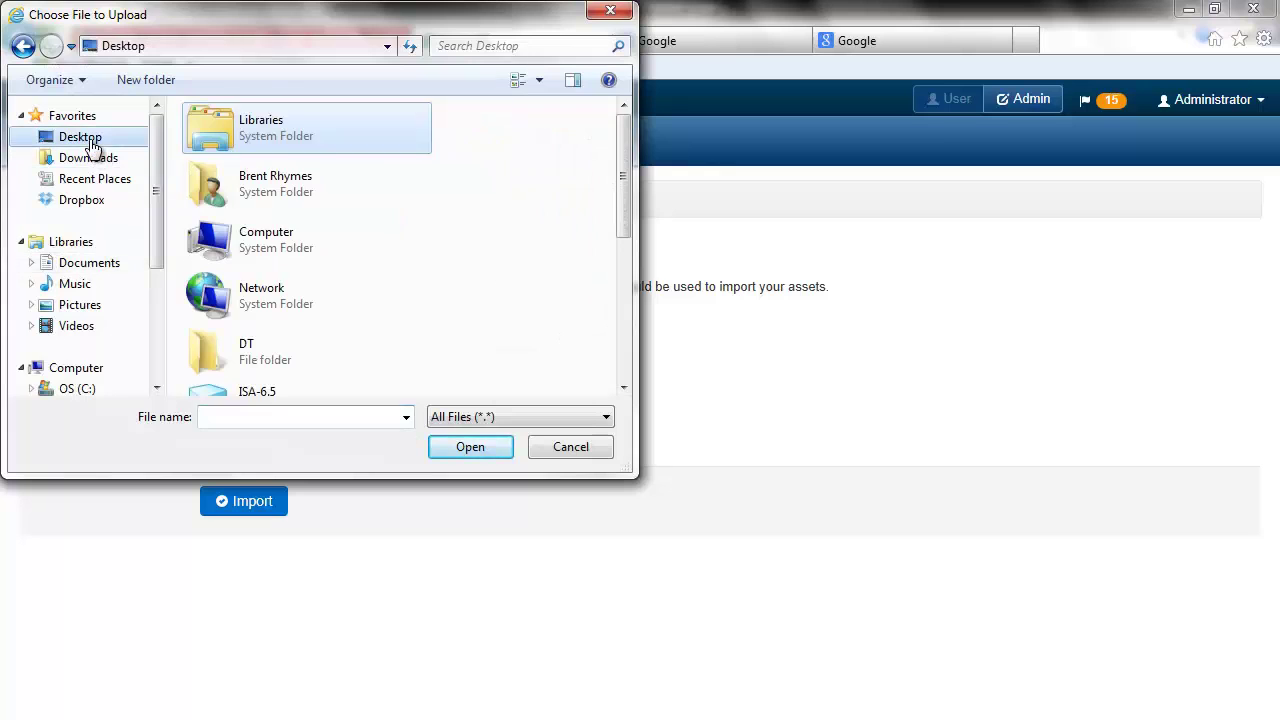
drag(623, 186, 623, 306)
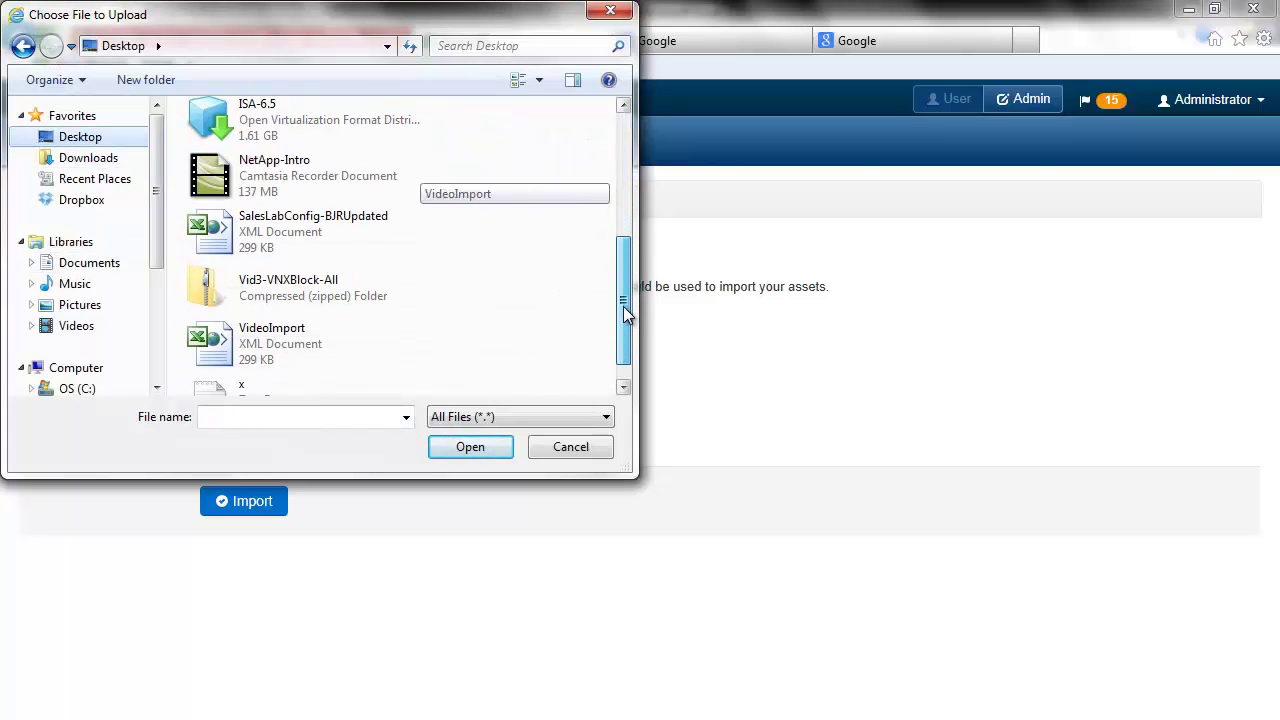
click(309, 336)
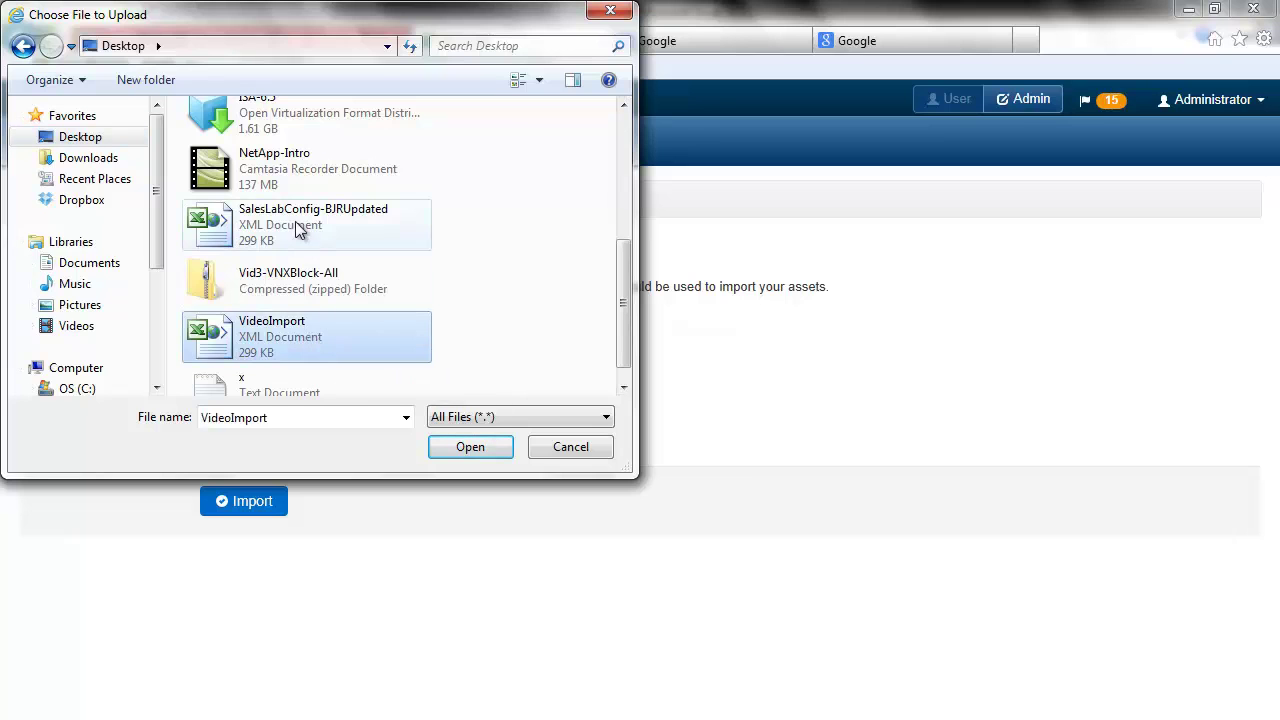
double_click(295, 221)
click(230, 507)
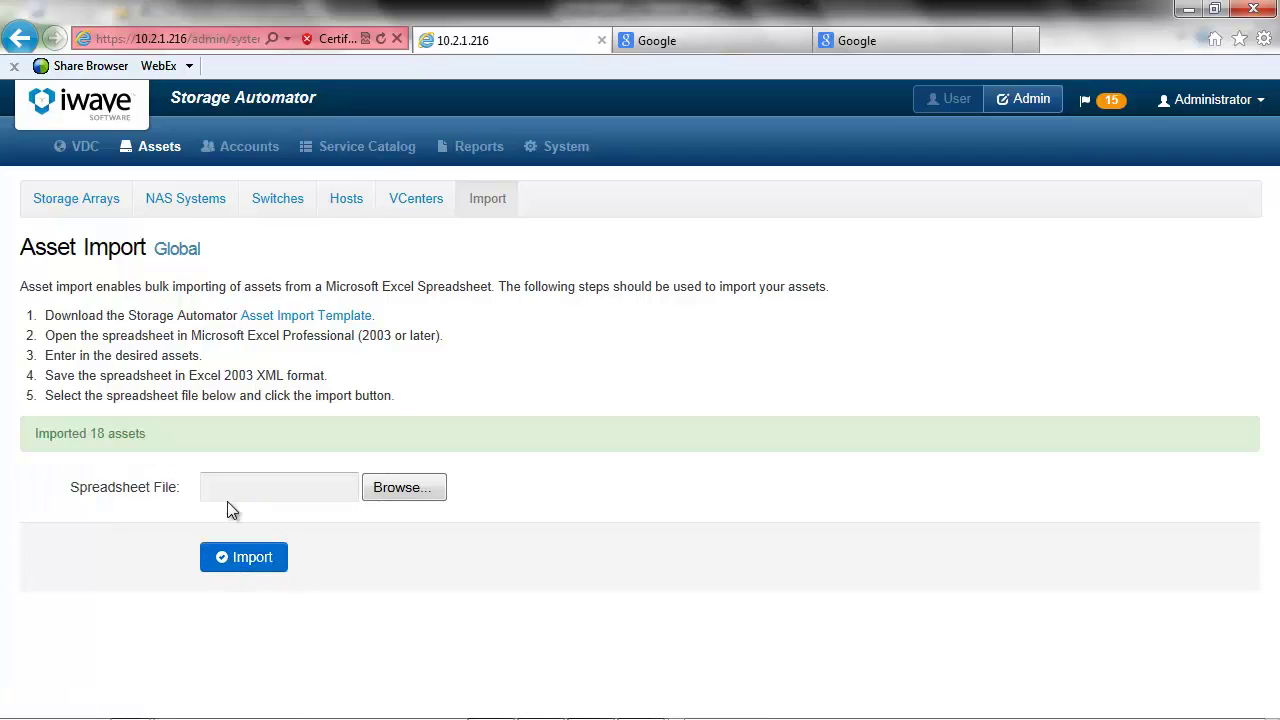
- Inspect the refreshed Storage Arrays, Switches and Hosts lists, then go to the User home page
click(75, 200)
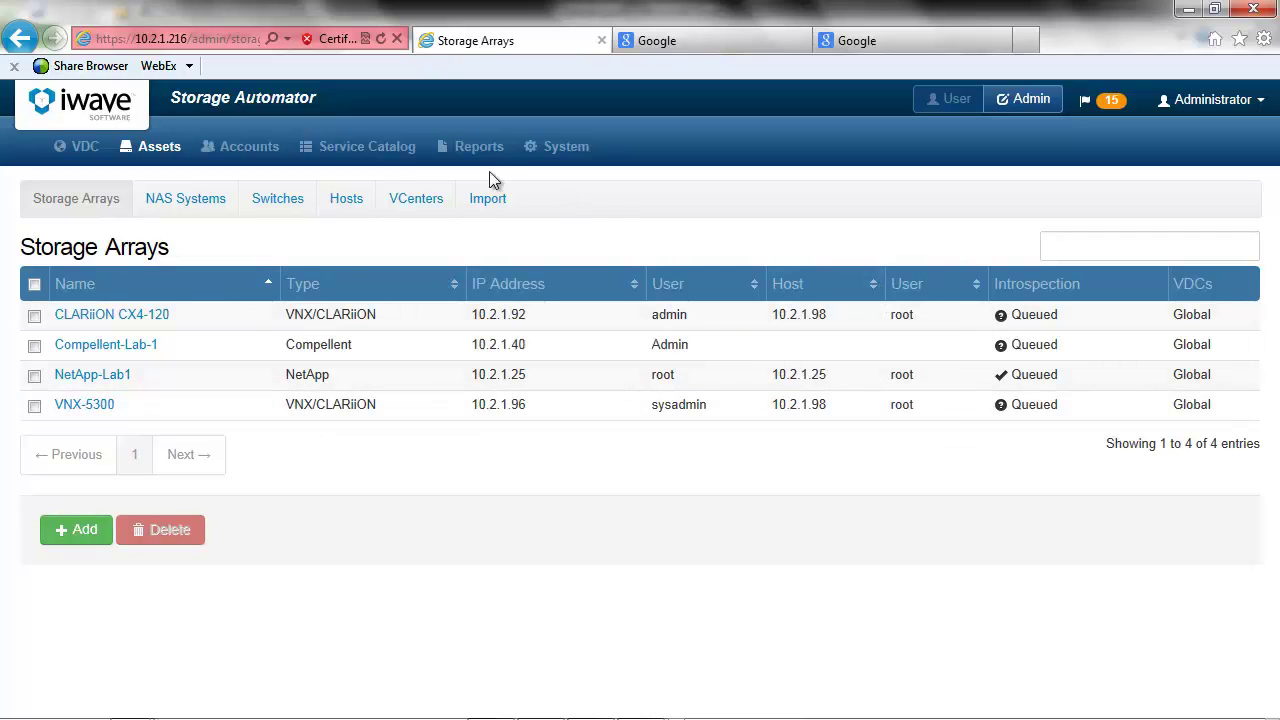
click(380, 38)
click(279, 199)
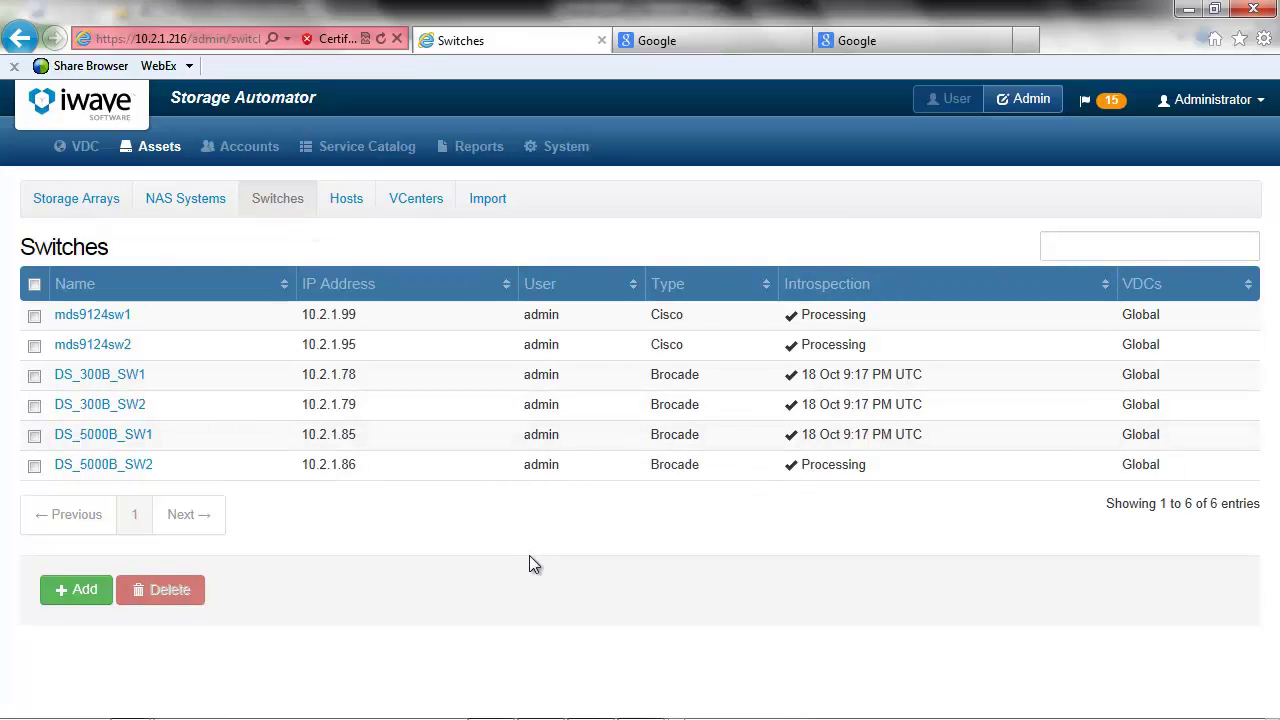
click(381, 38)
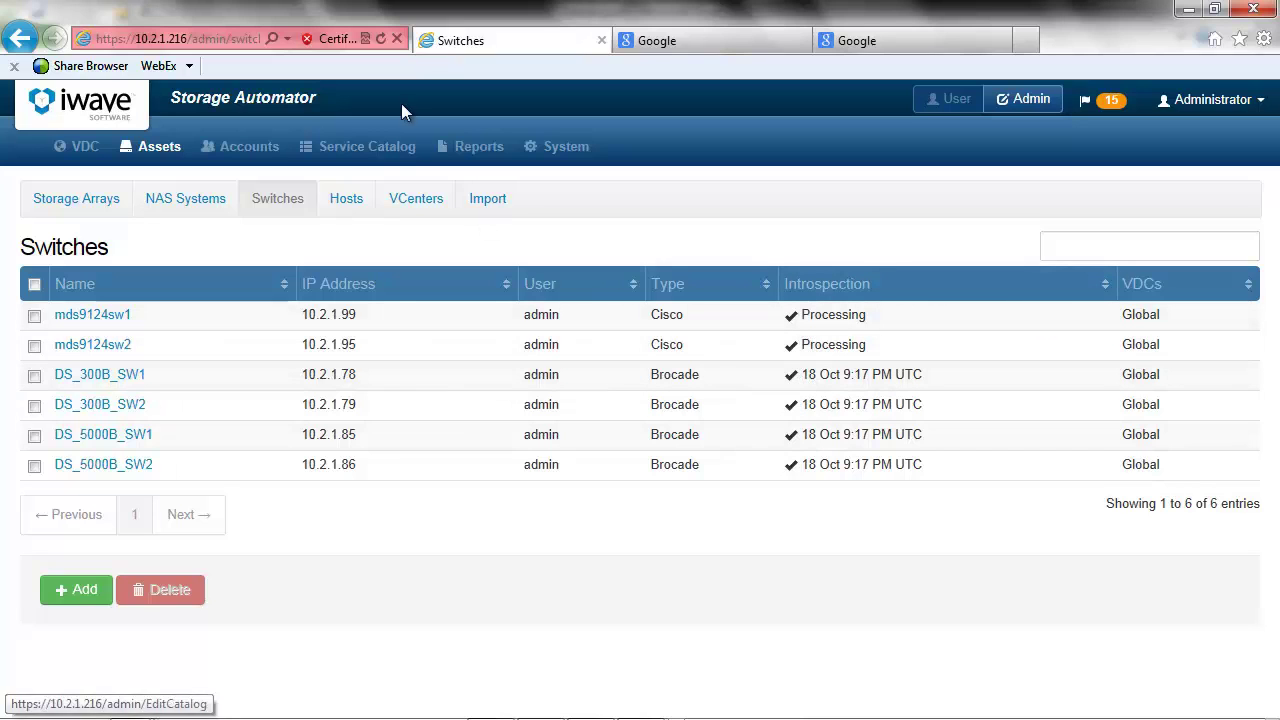
click(380, 42)
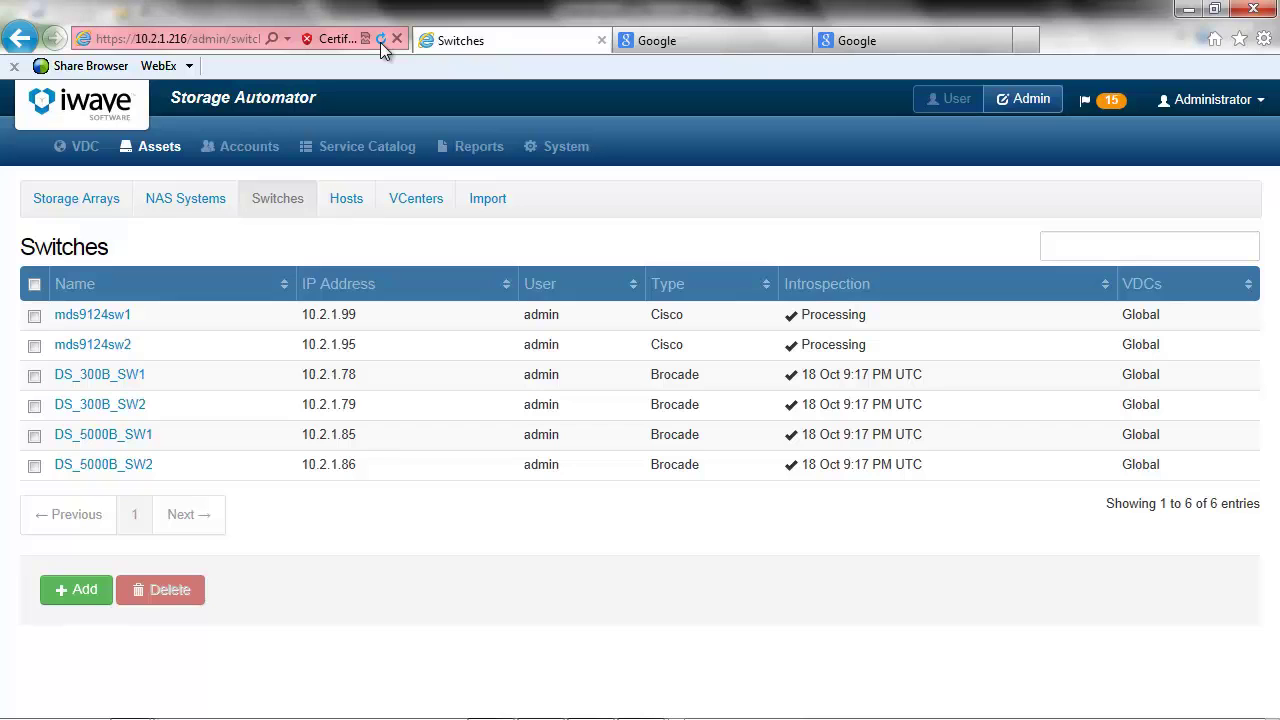
click(346, 199)
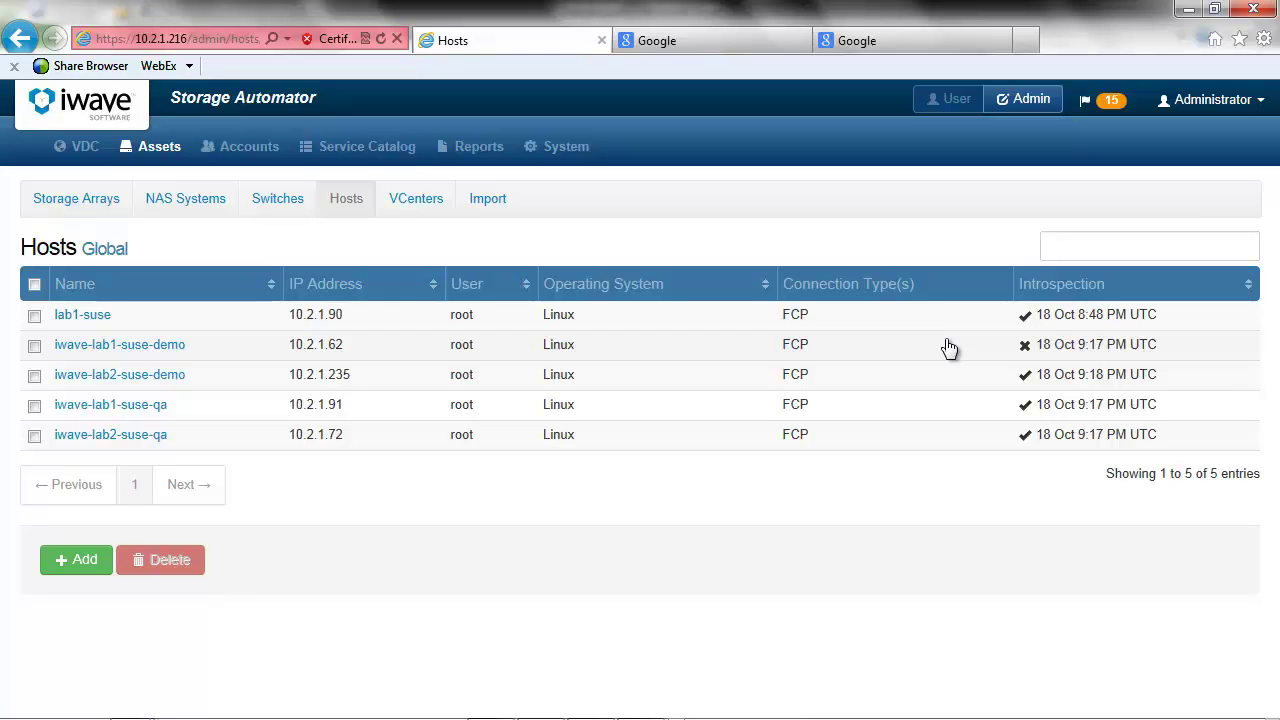
click(941, 104)
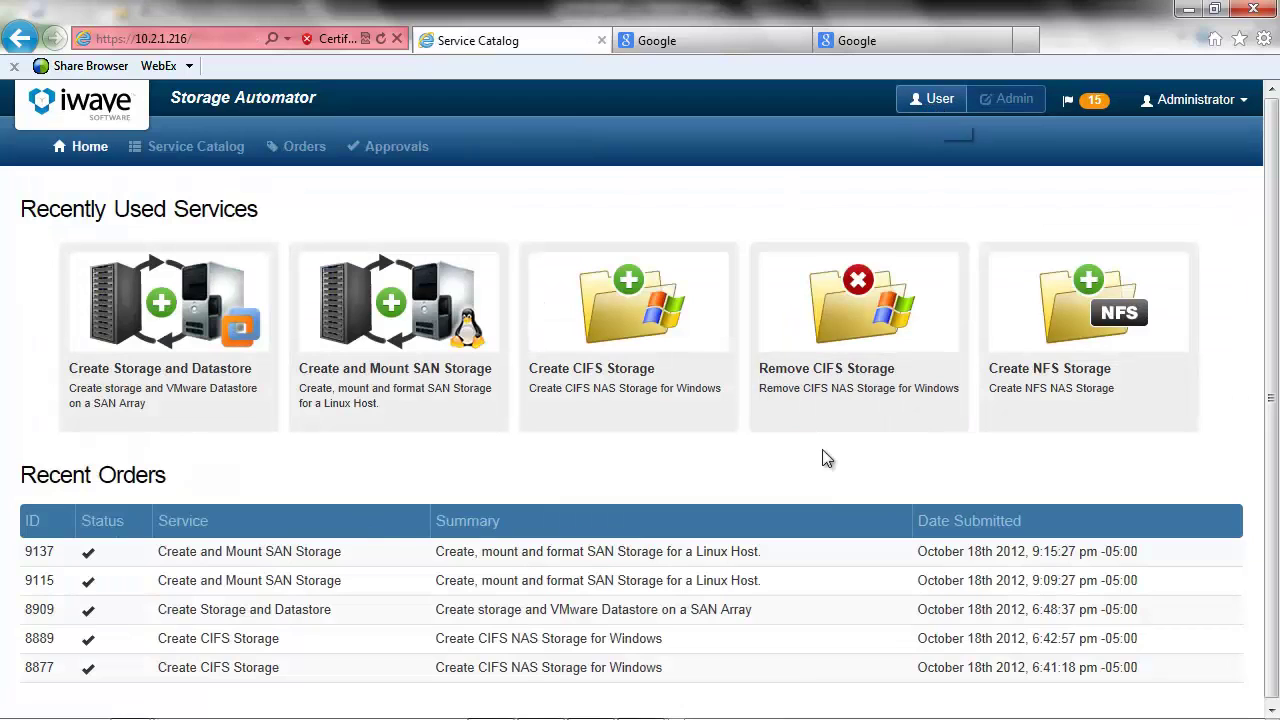
- Open order 9137's receipt and scroll to the 2.0 GiB LUN details for lab1-suse
click(585, 558)
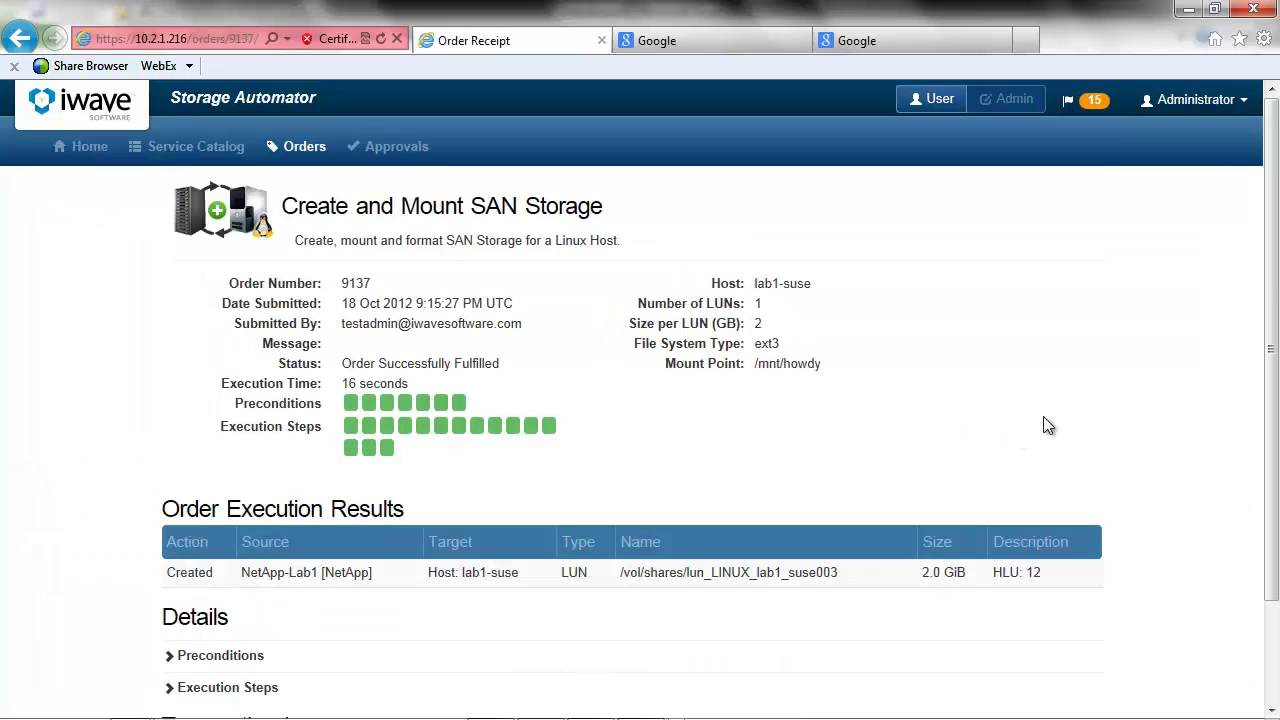
drag(1276, 248, 1276, 343)
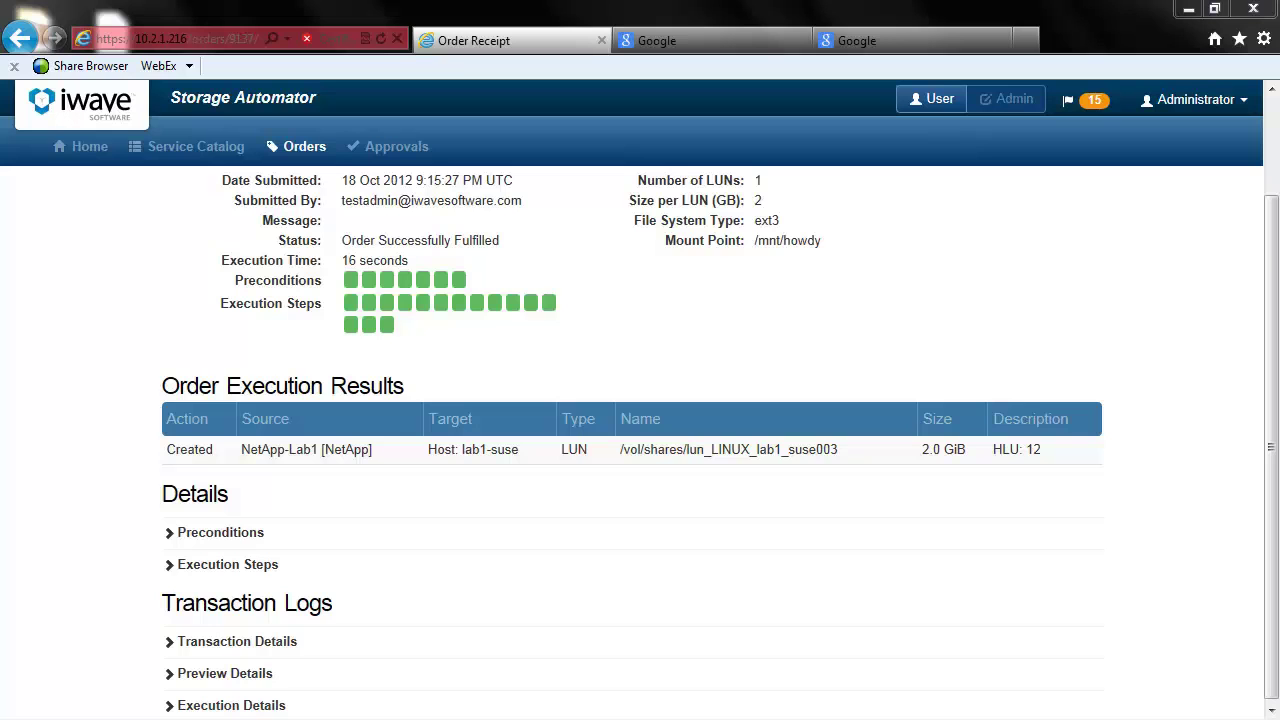
- Open a PuTTY SSH session to 10.2.1.90 and enter root as the login name
key(alt+Tab)
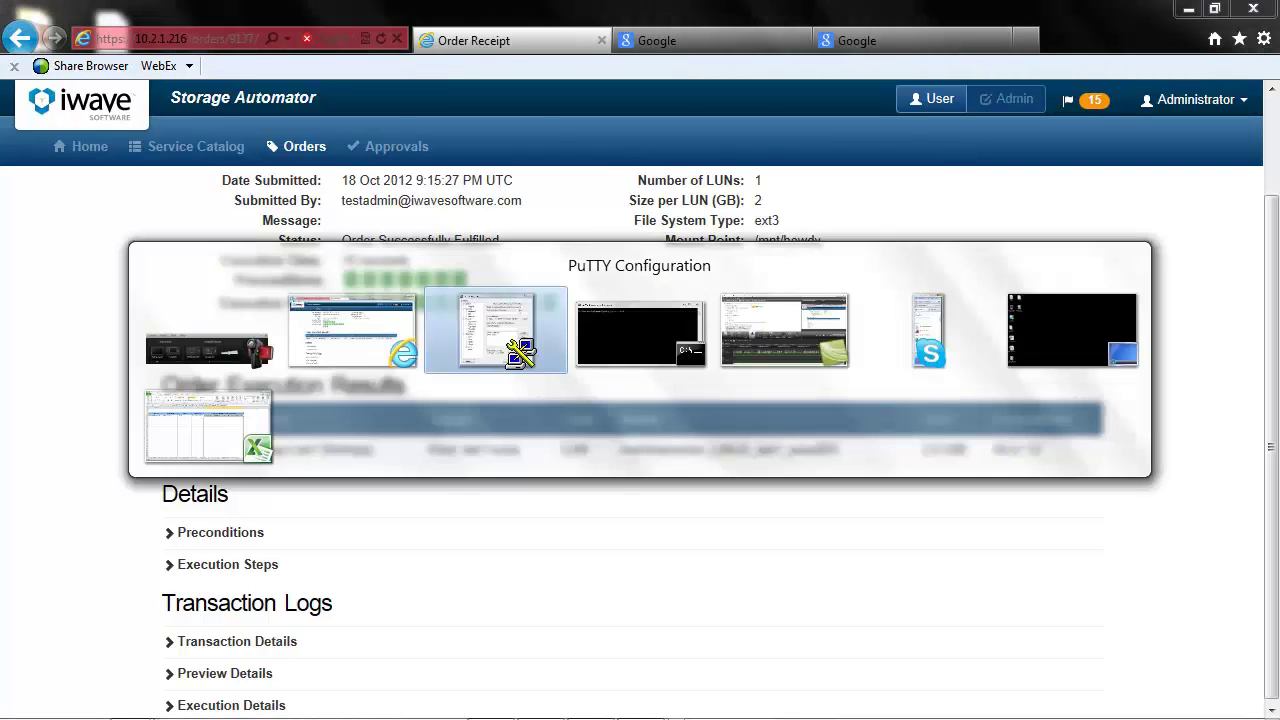
text(10.2.1)
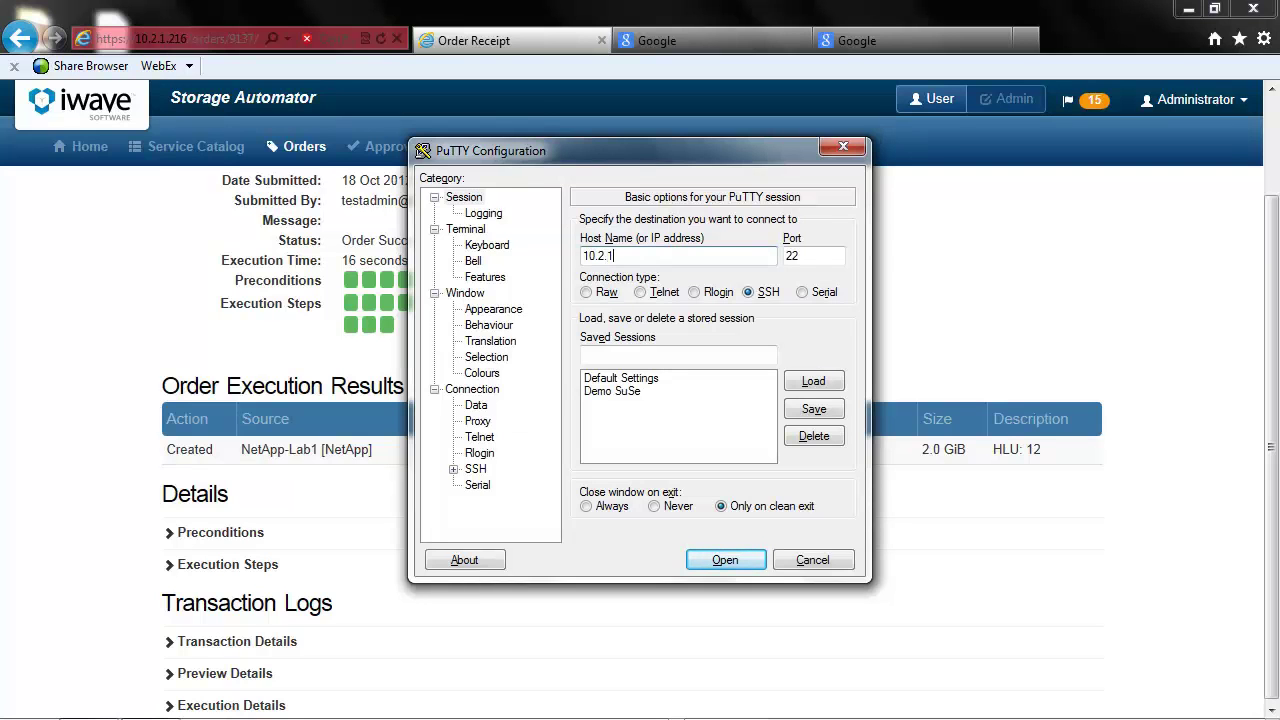
text(.90)
key(Return)
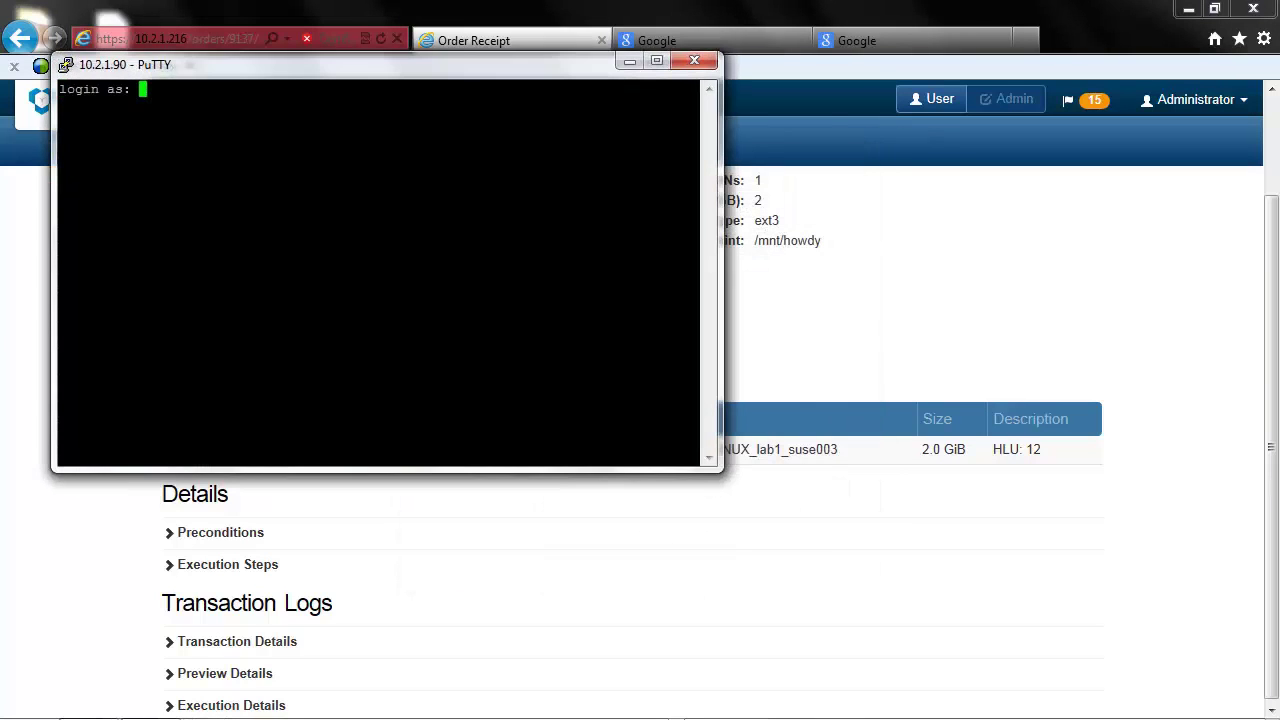
text(root)
key(Return)
- Submit the account password, then list /mnt and /mnt/howdy, which holds only lost+found
key(Return)
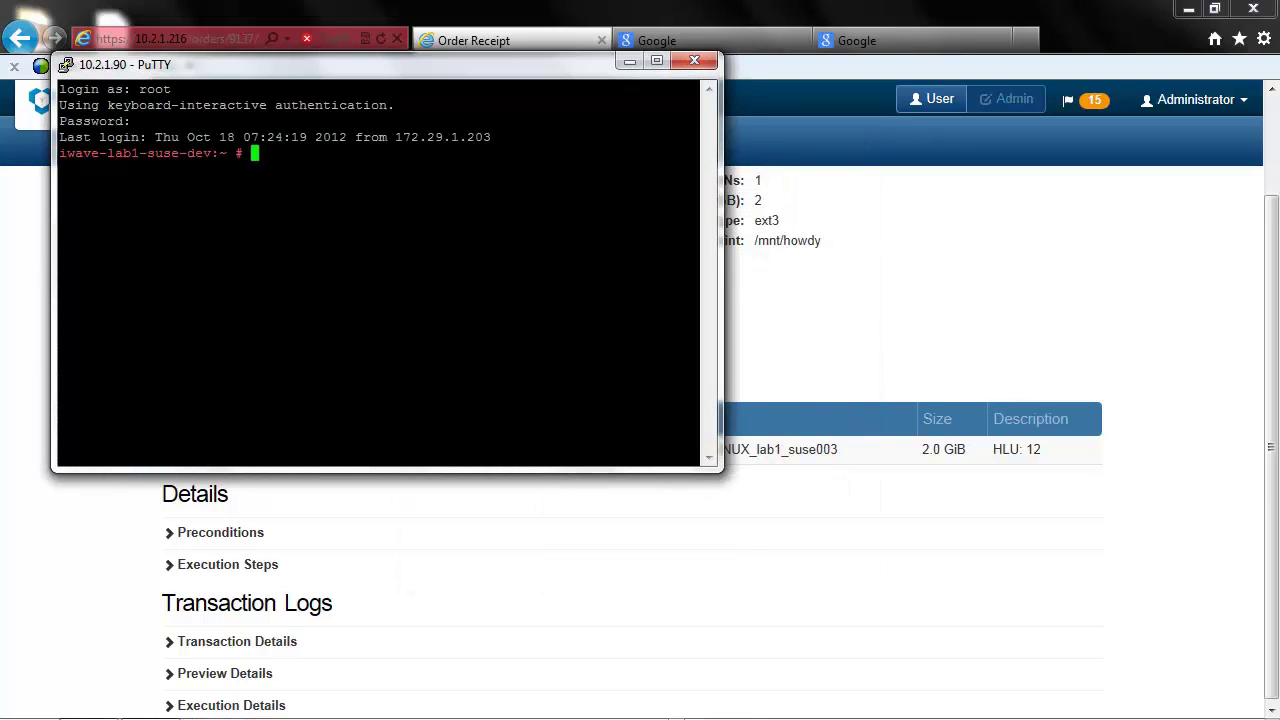
text(cd /mnt)
key(Return)
text(l)
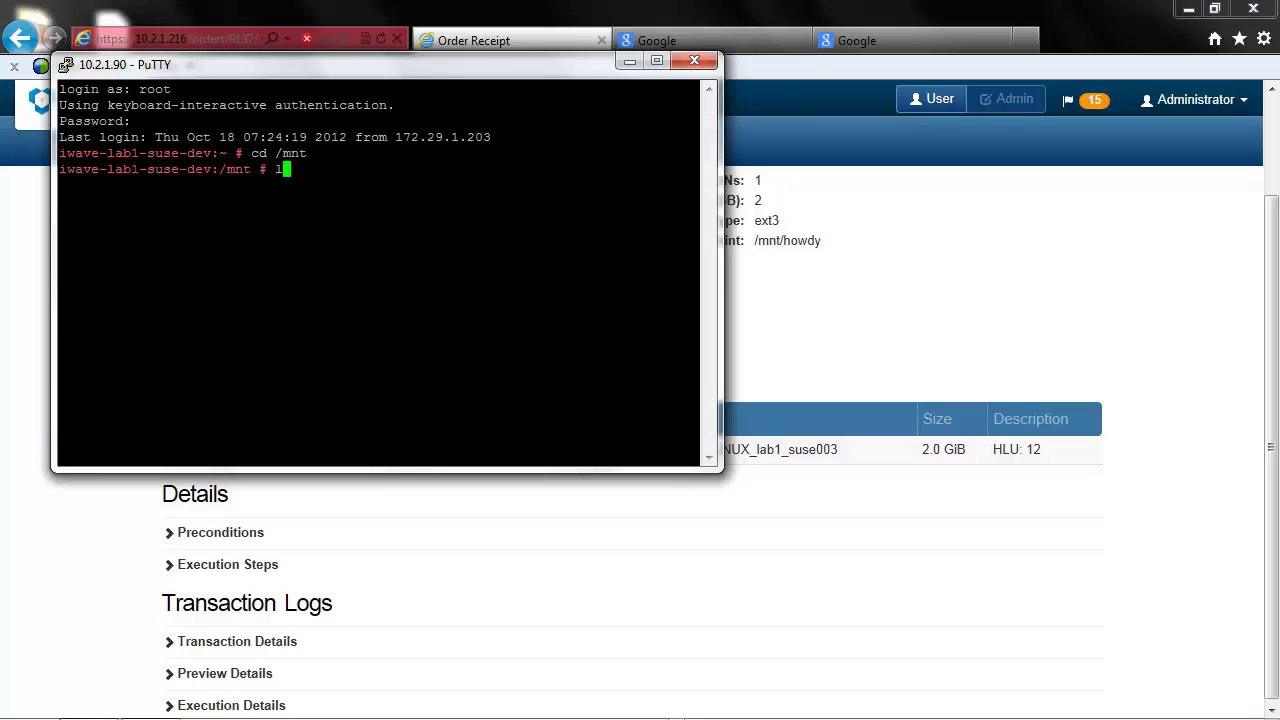
text(s)
key(Return)
text(cd )
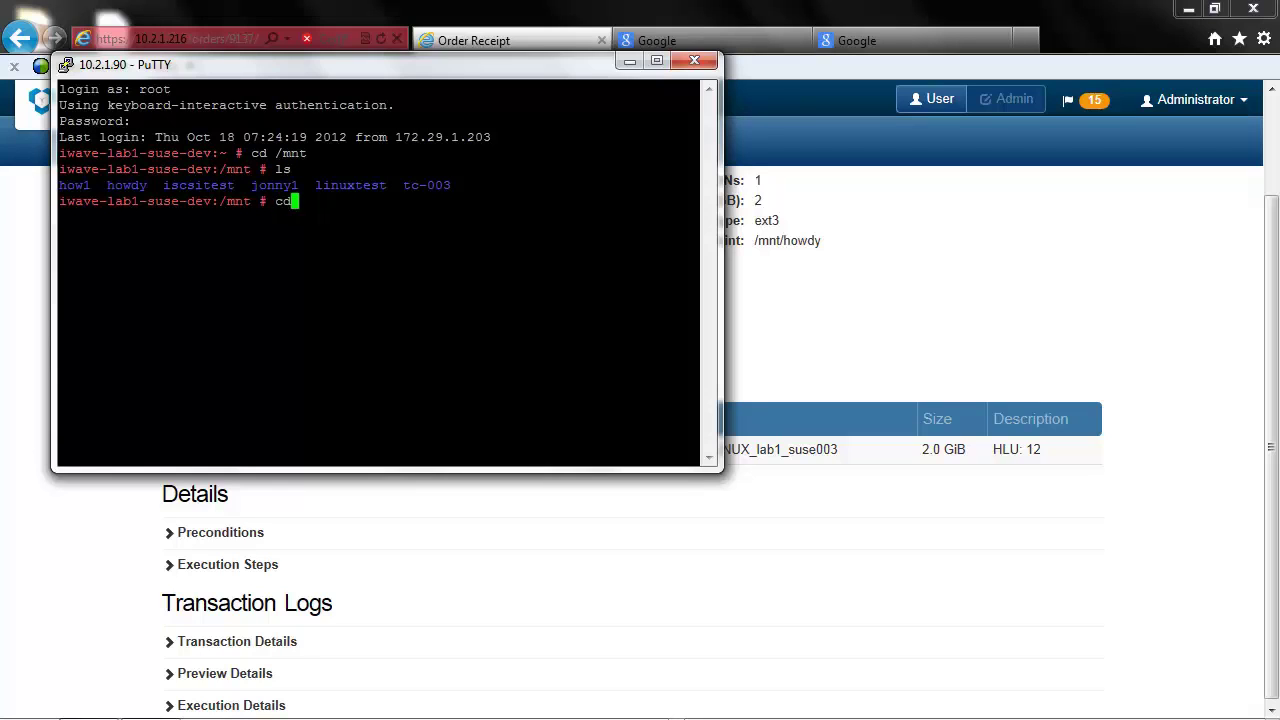
text(howdy)
key(Return)
text(ls)
key(Return)
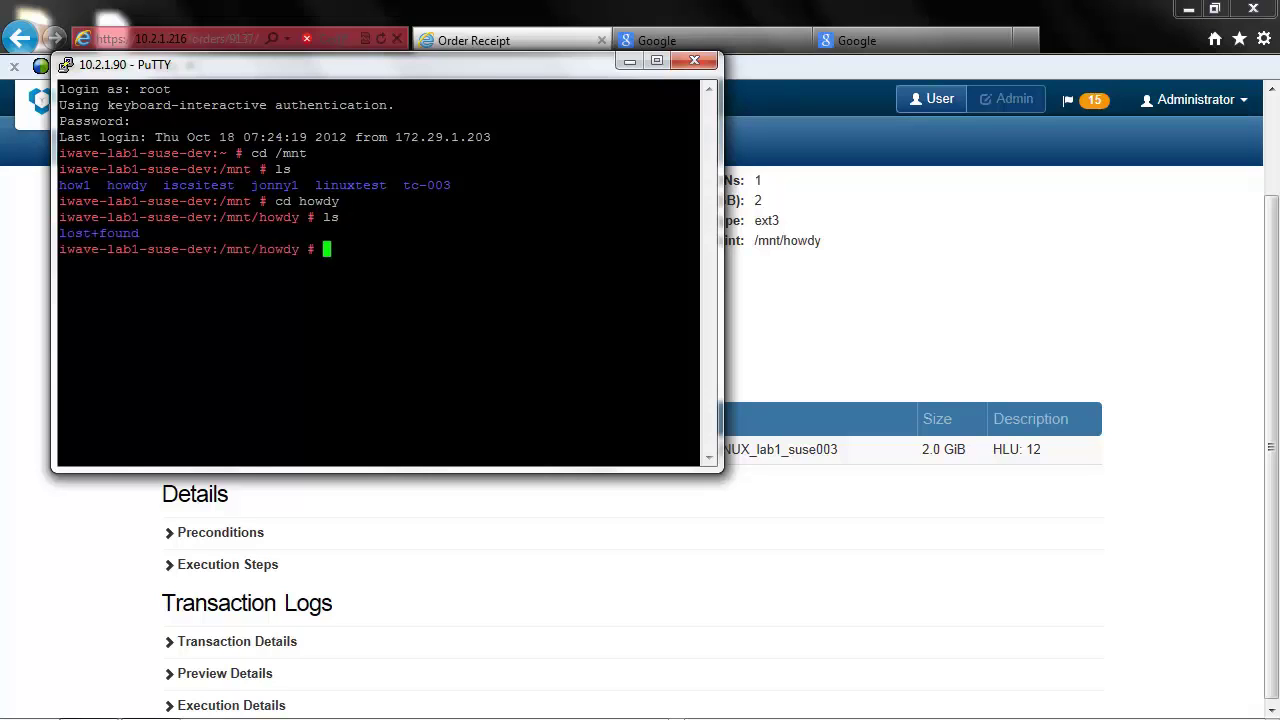